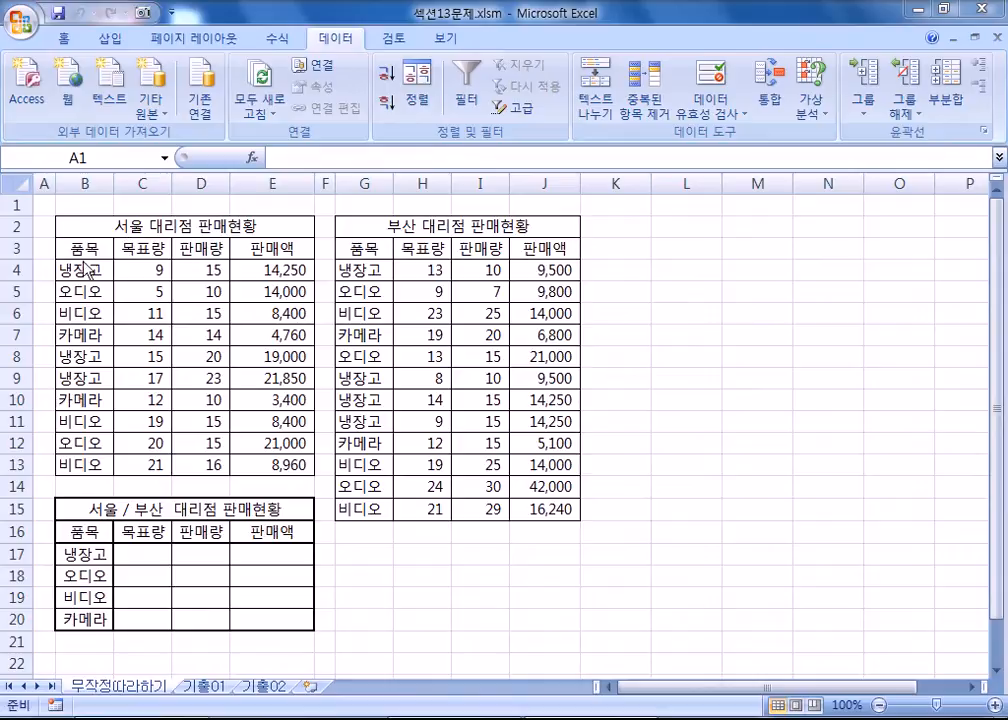
Step: Examine the Seoul and Busan branch sales tables, and compare the result table layout on sheet 기출02
left_click_drag(82, 250, 277, 459)
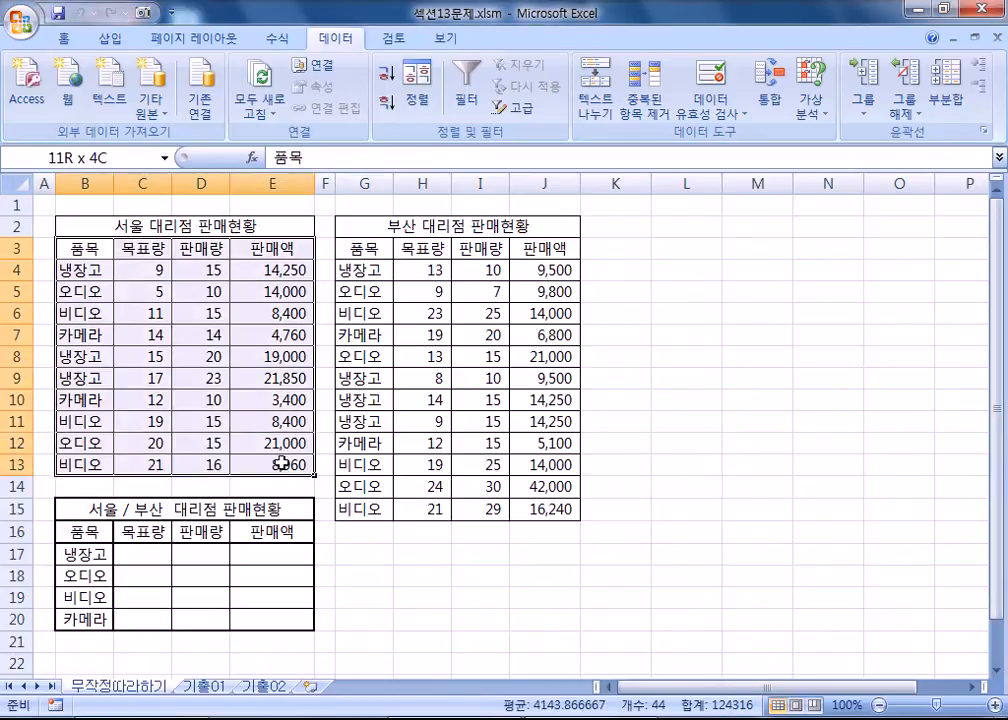
left_click_drag(358, 250, 558, 508)
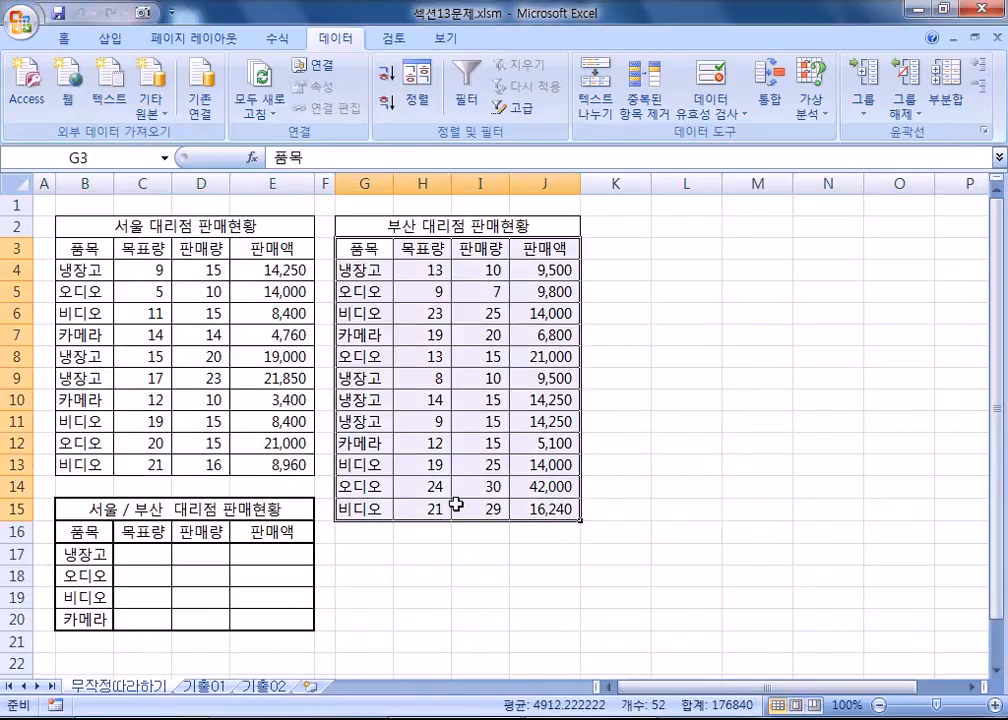
left_click_drag(83, 248, 270, 470)
left_click(83, 268)
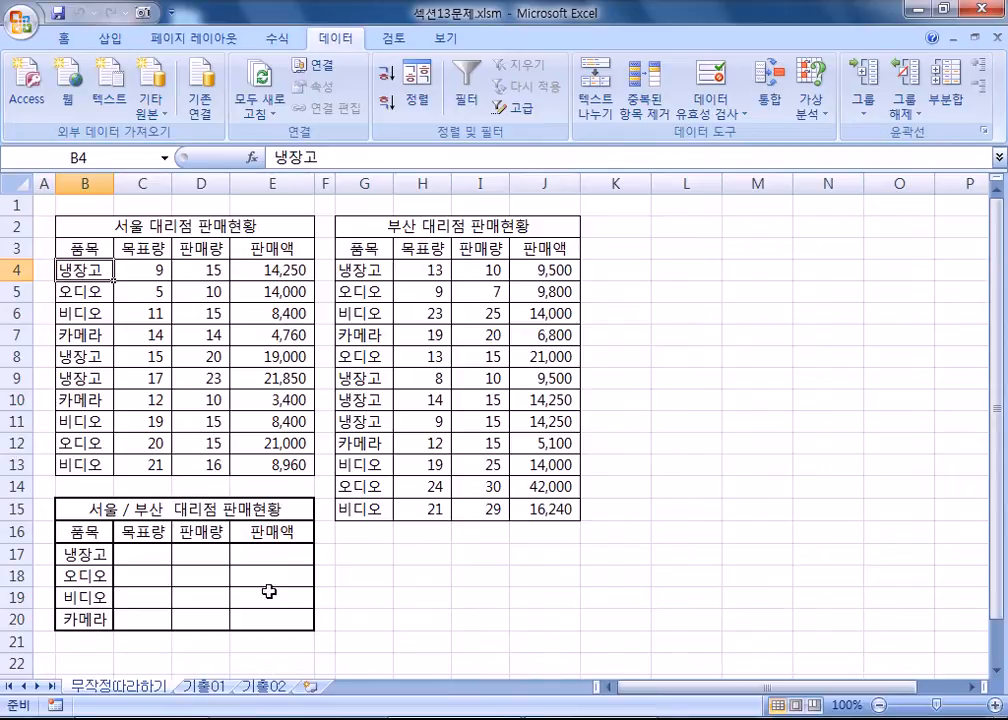
left_click(274, 689)
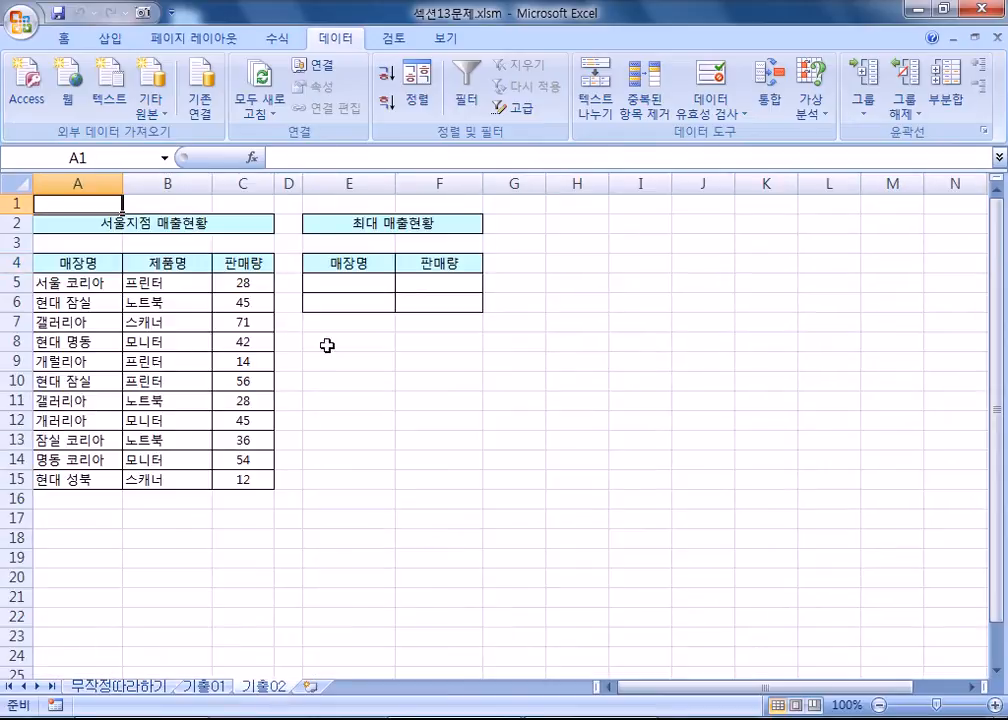
left_click(337, 288)
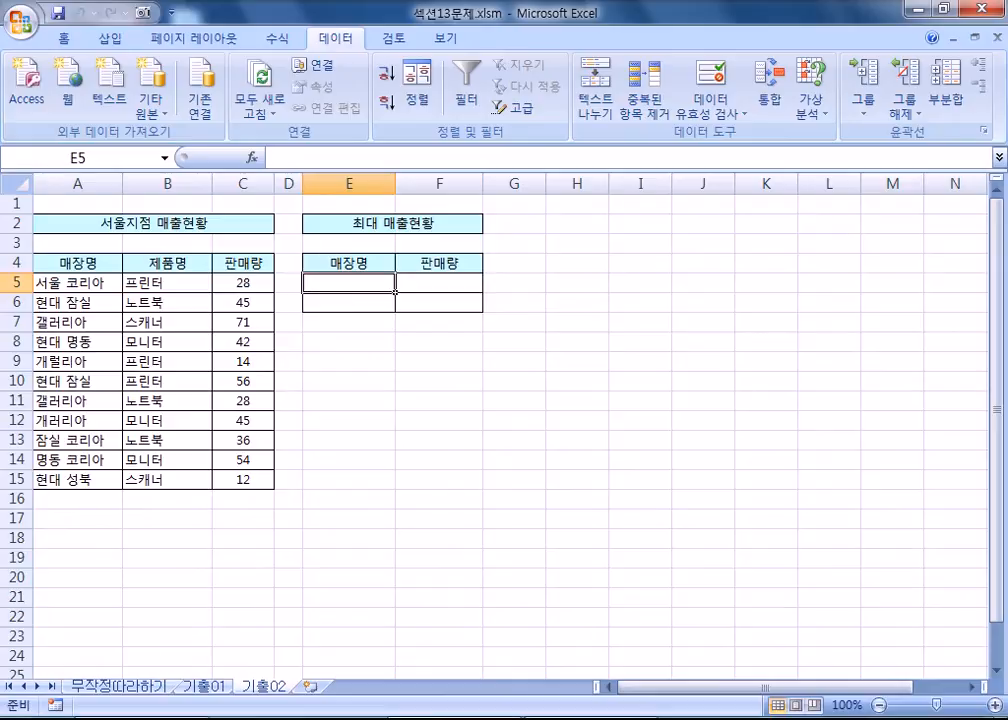
left_click(122, 686)
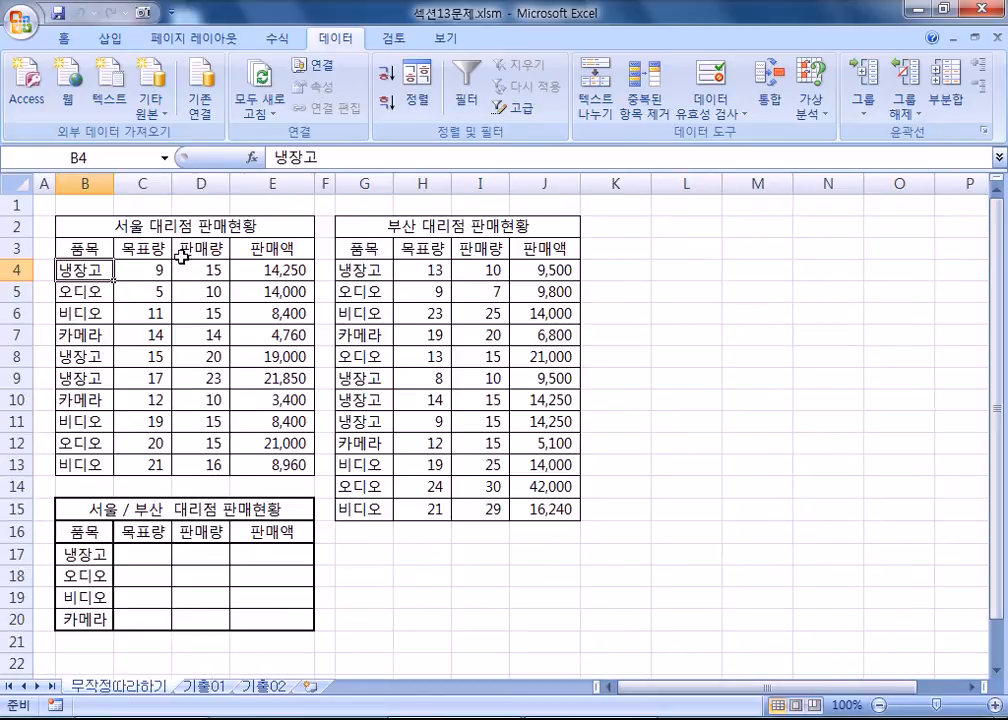
Step: Start a data consolidation for the combined Seoul/Busan table B16:E20, including its headers, using the 합계 (Sum) function
scroll(135, 360, "down", 3)
left_click_drag(85, 337, 265, 422)
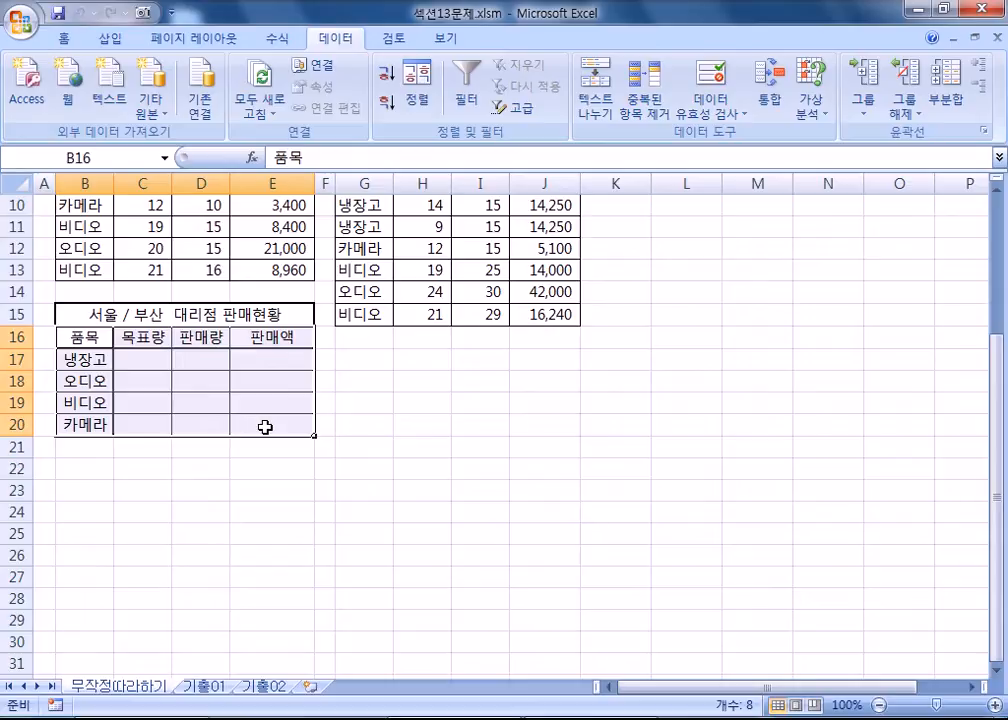
left_click_drag(81, 337, 283, 425)
left_click(785, 103)
scroll(218, 342, "up", 3)
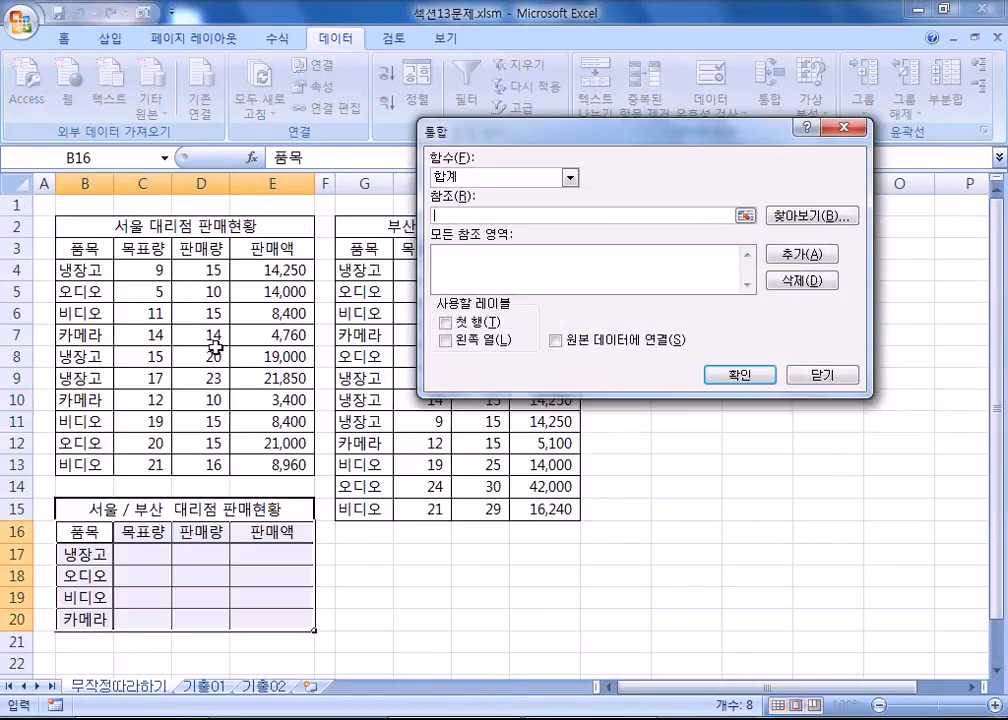
left_click(512, 177)
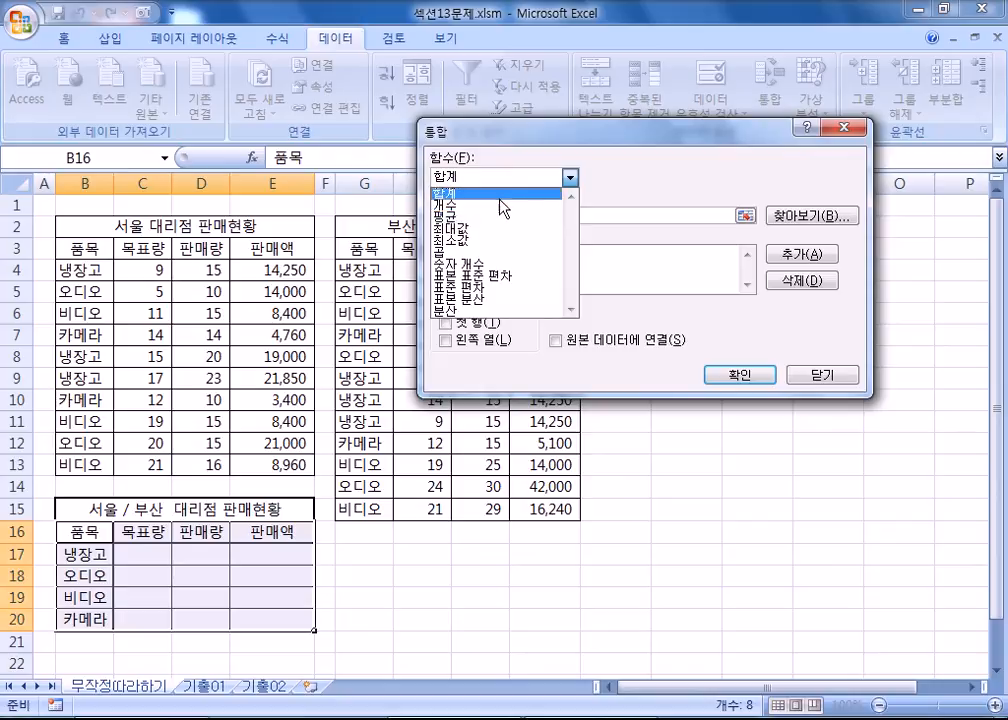
left_click(500, 194)
left_click(503, 182)
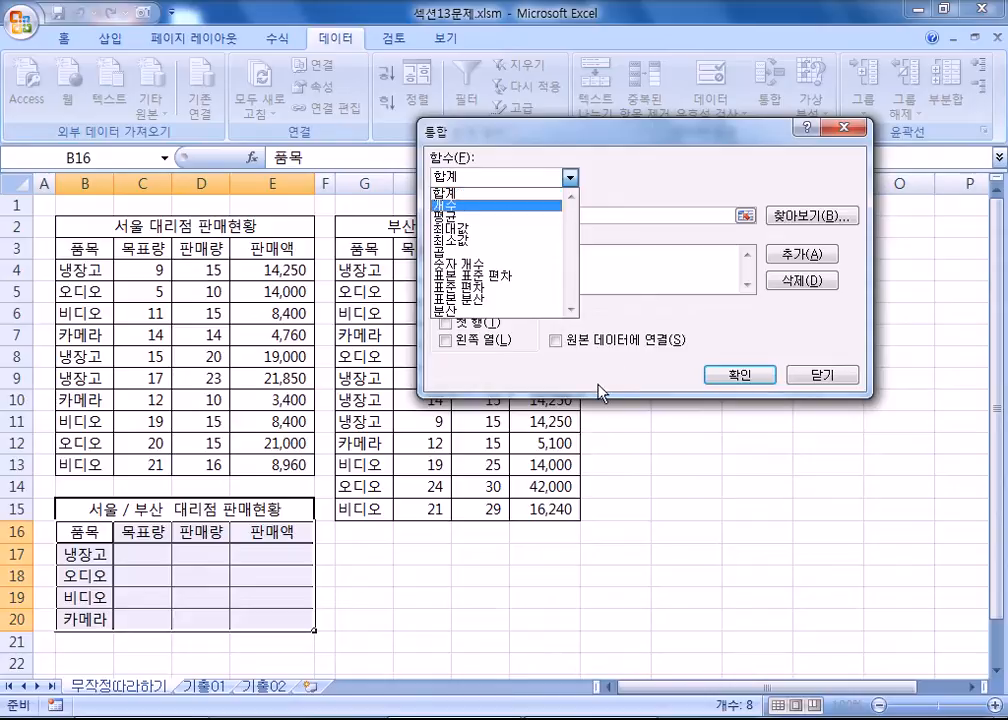
left_click(476, 193)
Step: Add the Seoul sales table range B3:E13 to the consolidation references
left_click(575, 215)
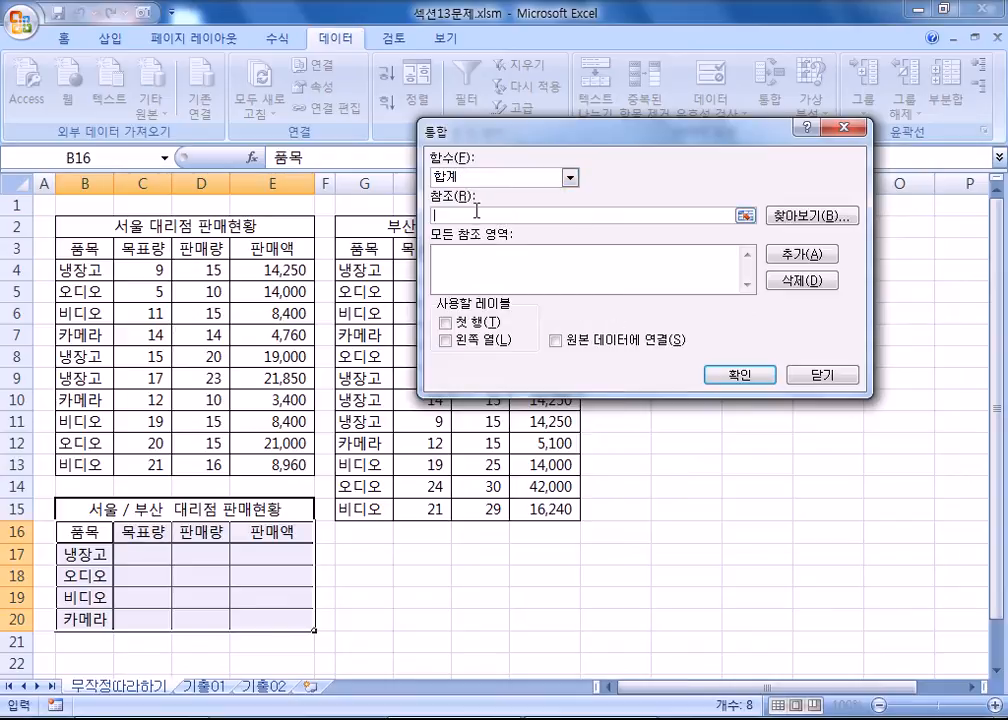
left_click(77, 247)
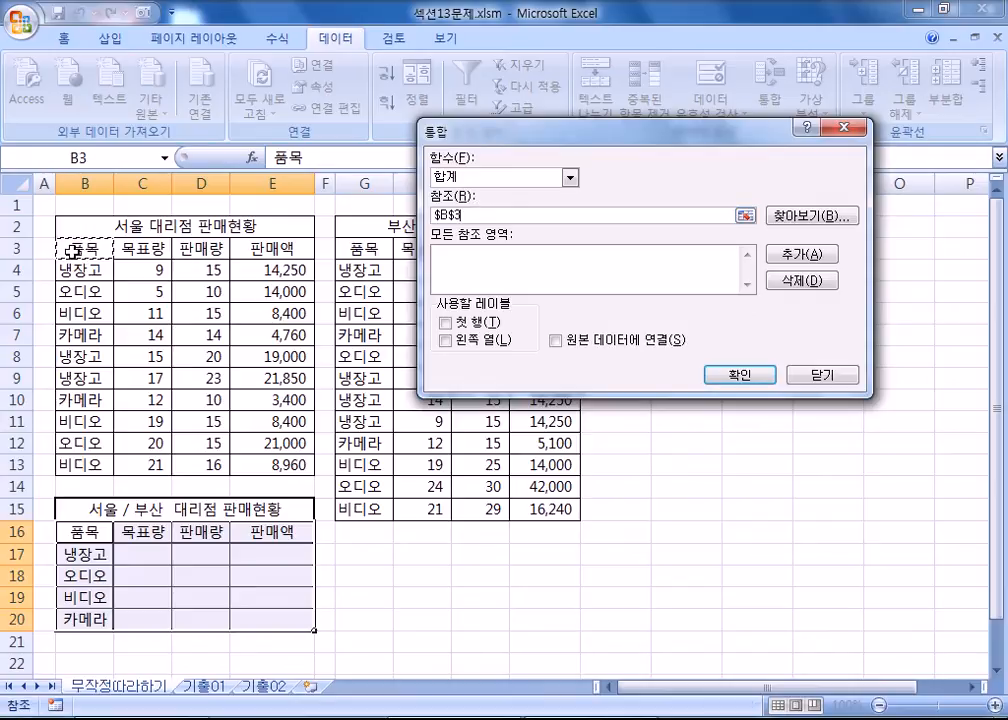
left_click_drag(77, 247, 285, 468)
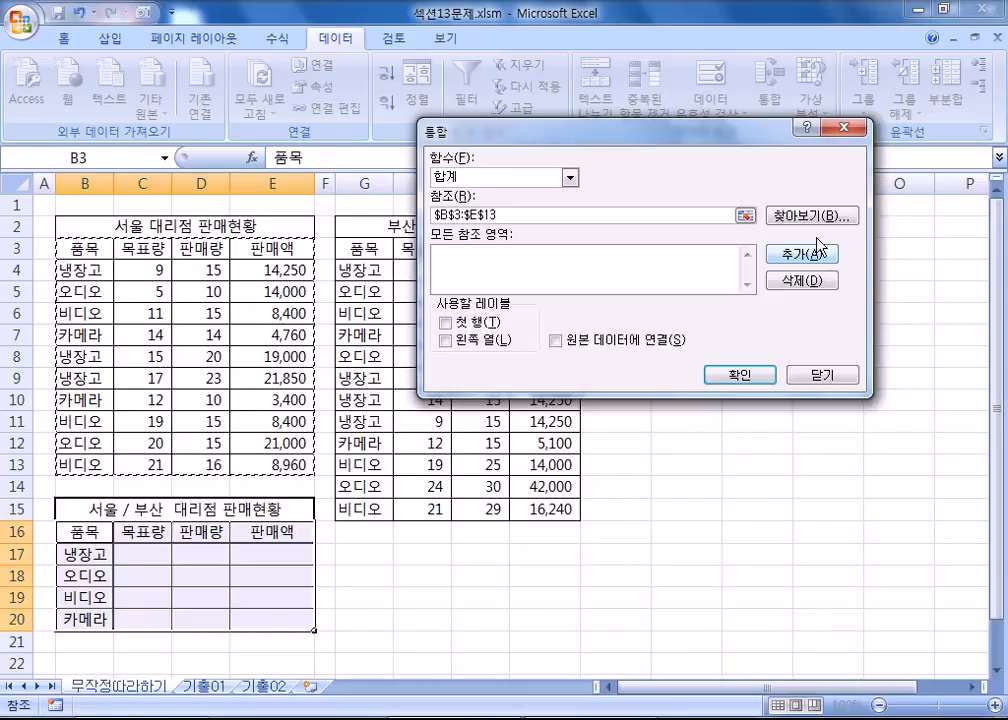
left_click(806, 262)
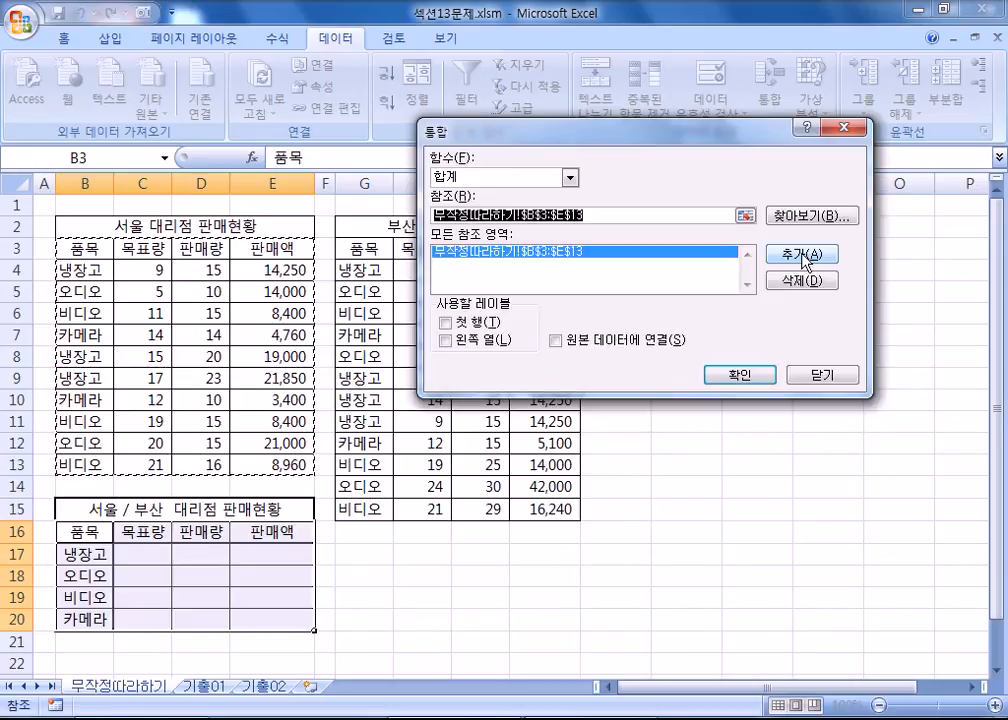
Step: Add the Busan sales table range G3:J15 to the consolidation references
left_click(357, 250)
left_click_drag(357, 250, 545, 508)
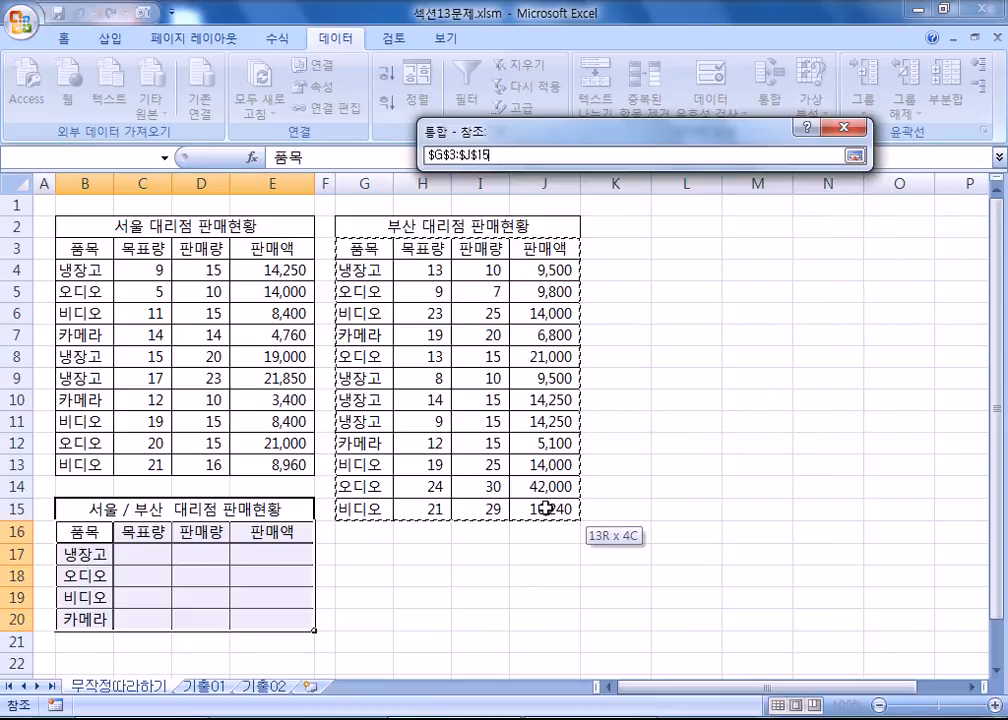
key("Return")
left_click(803, 255)
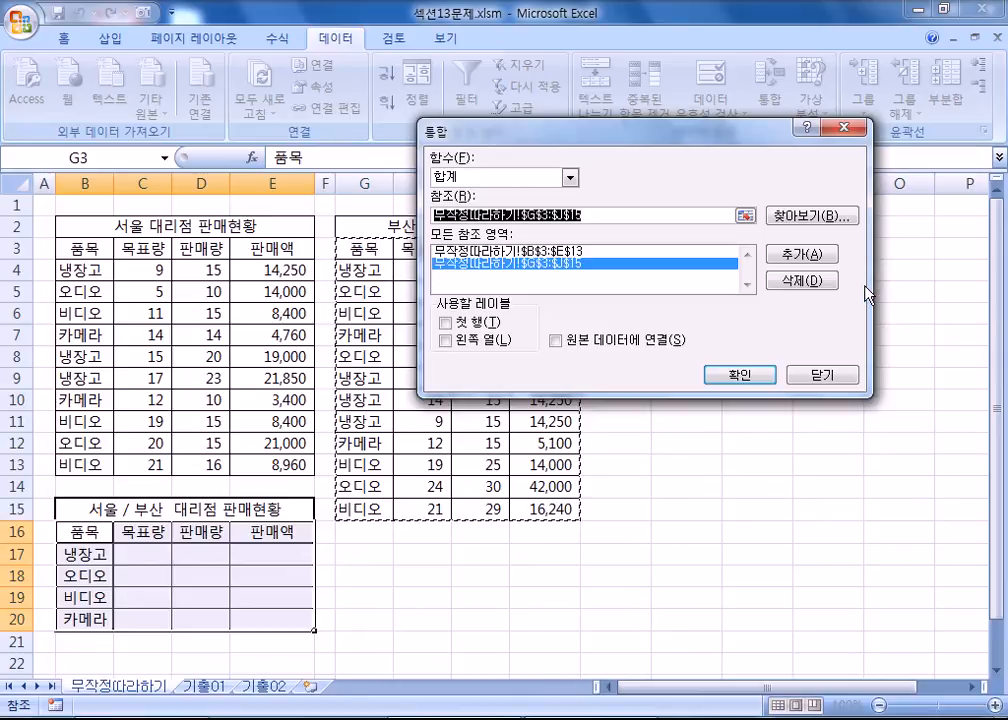
Step: Use both 첫 행 (top row) and 왼쪽 열 (left column) labels and run the consolidation
left_click(445, 325)
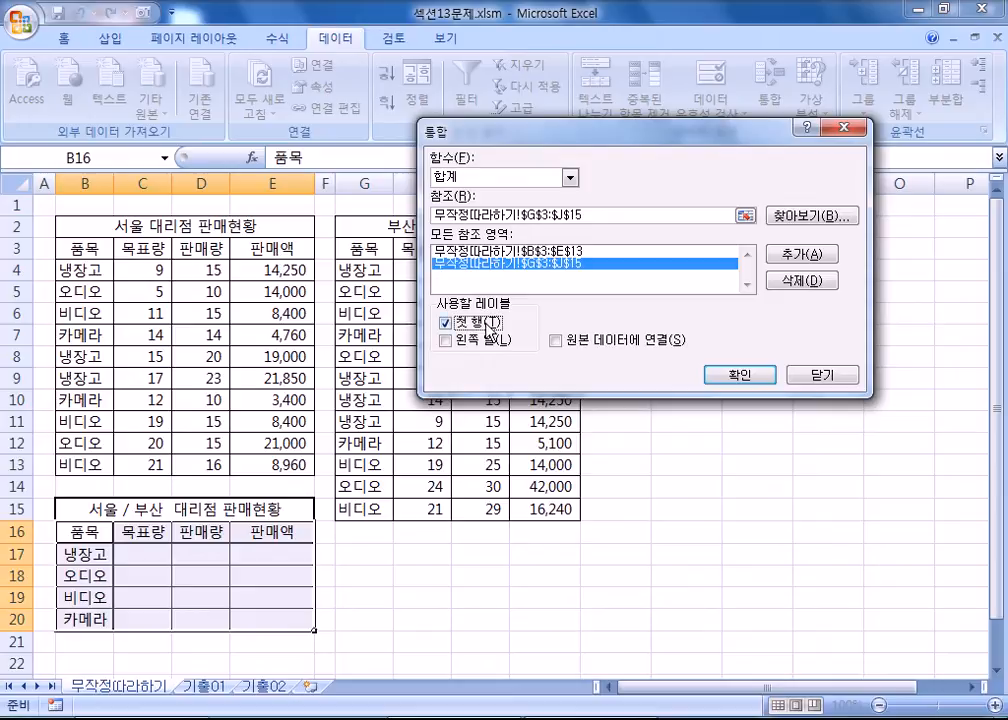
left_click(445, 340)
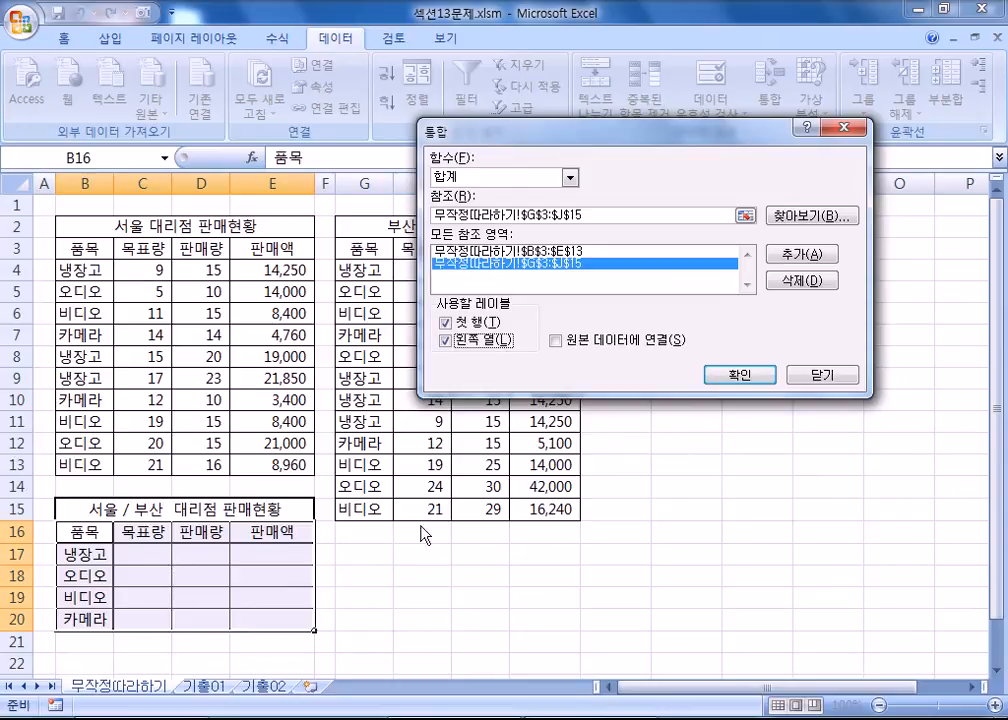
left_click(748, 376)
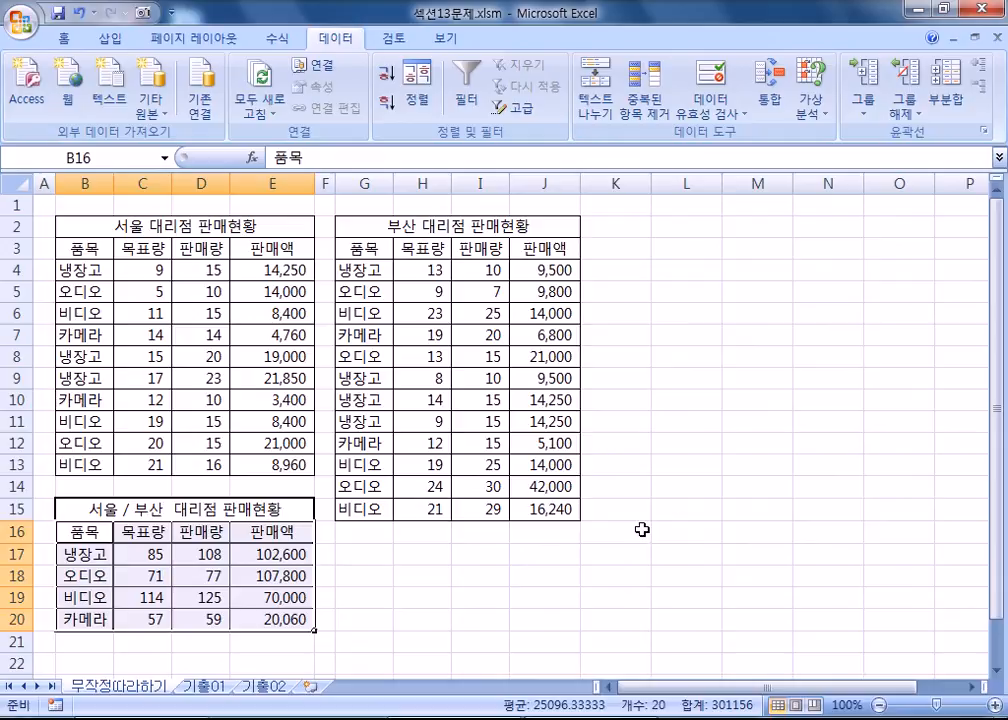
left_click_drag(82, 250, 270, 462)
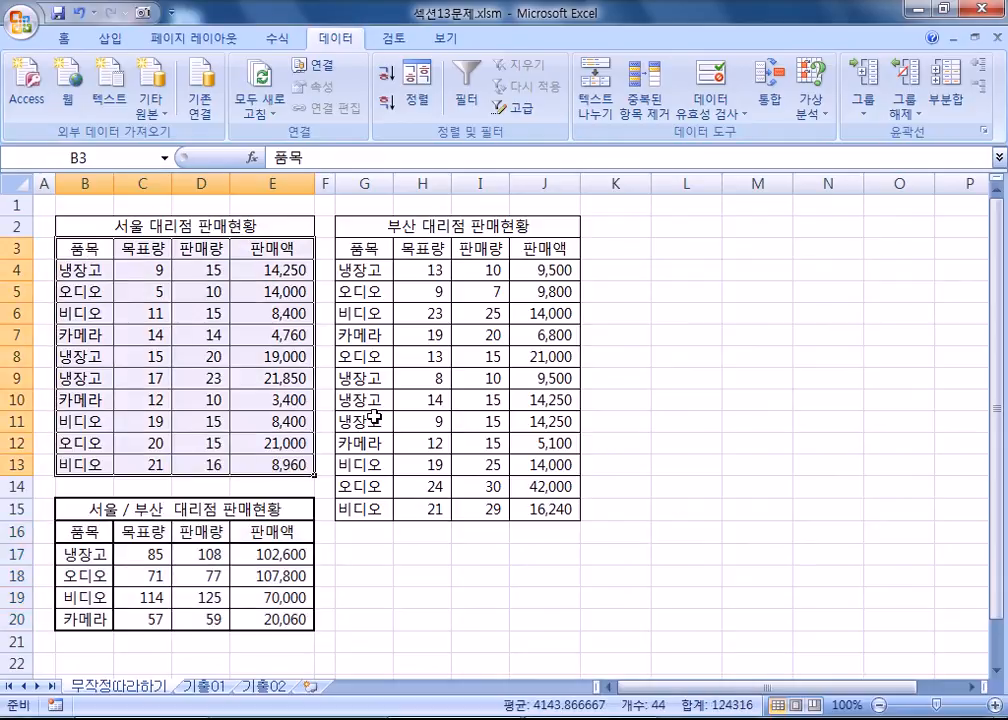
left_click(211, 423)
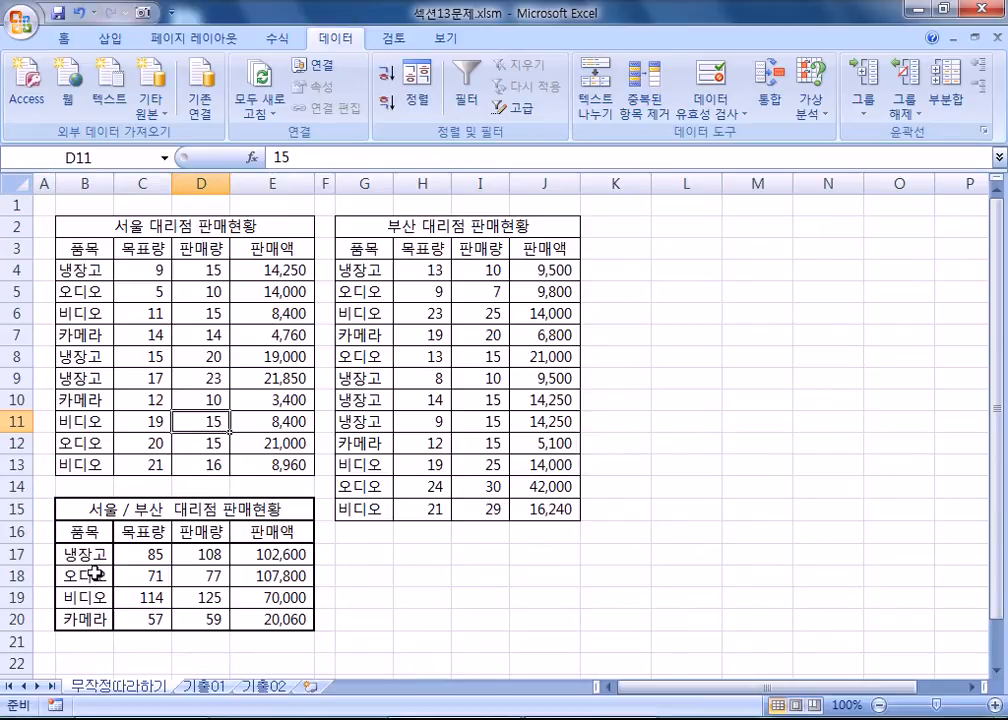
Step: On sheet 기출01, start a consolidation for the nationality table I4:J9 using the 평균 (Average) function
left_click(205, 687)
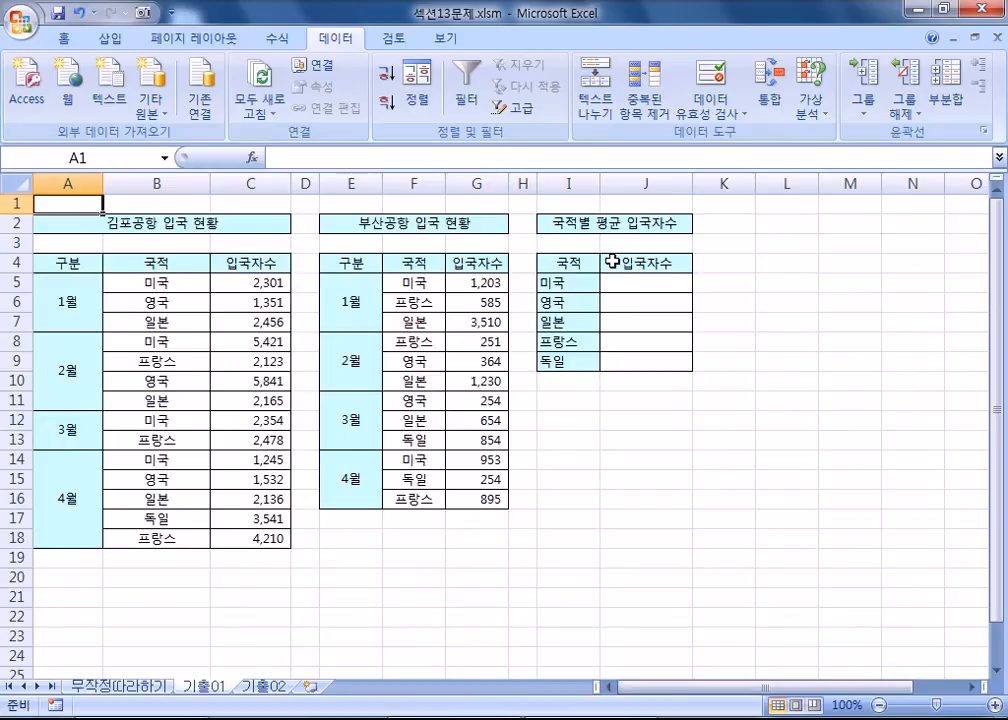
left_click_drag(580, 265, 634, 377)
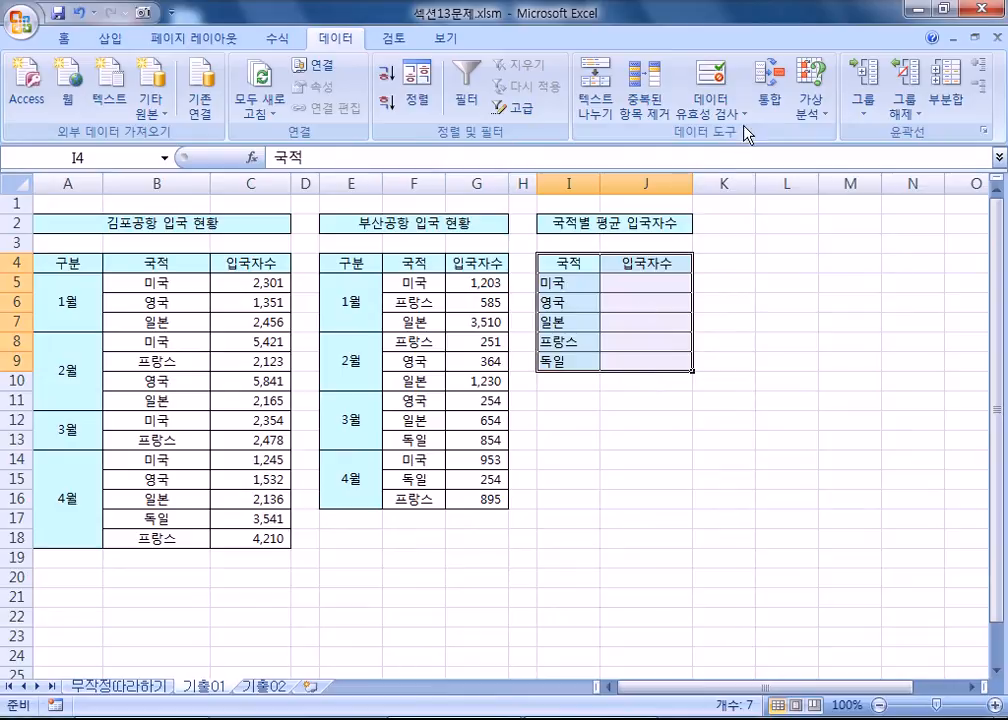
left_click(772, 80)
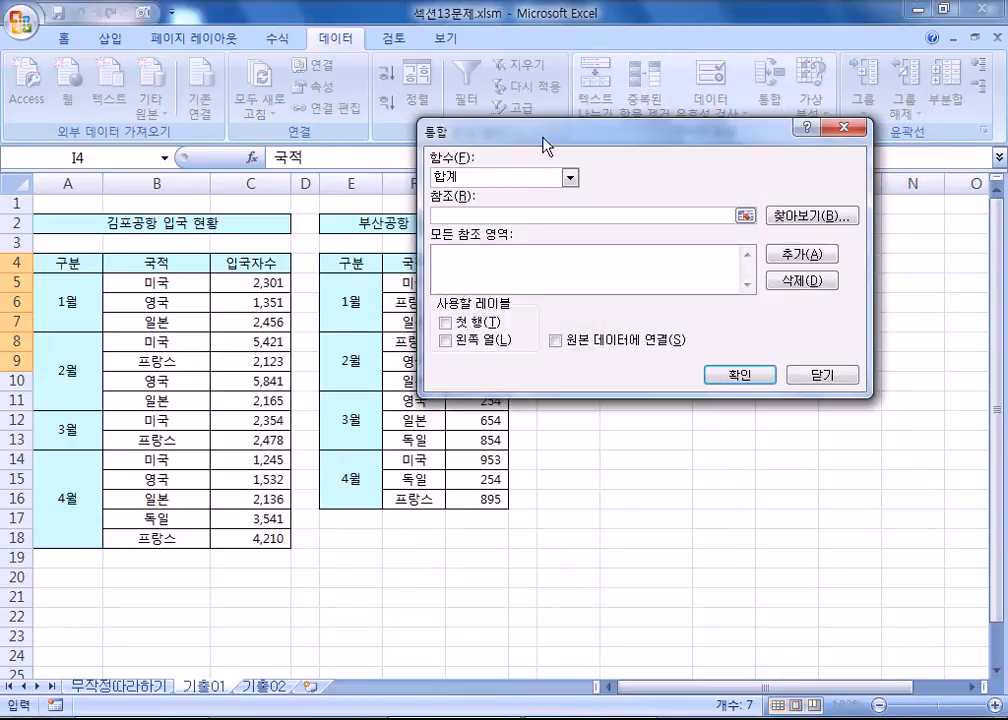
left_click_drag(493, 147, 557, 276)
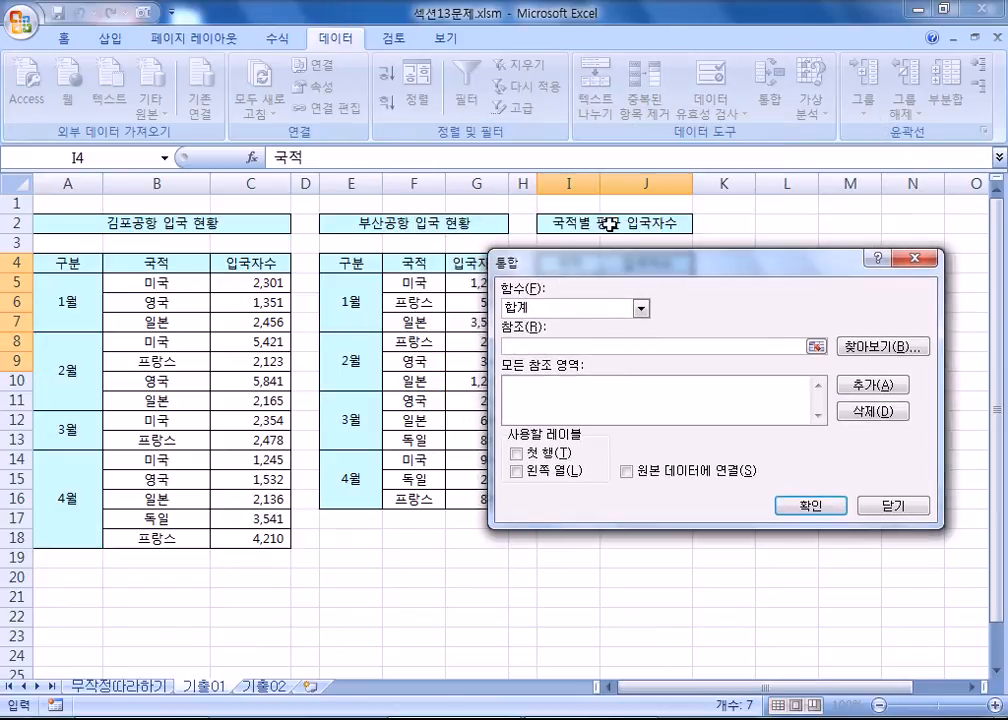
left_click(588, 314)
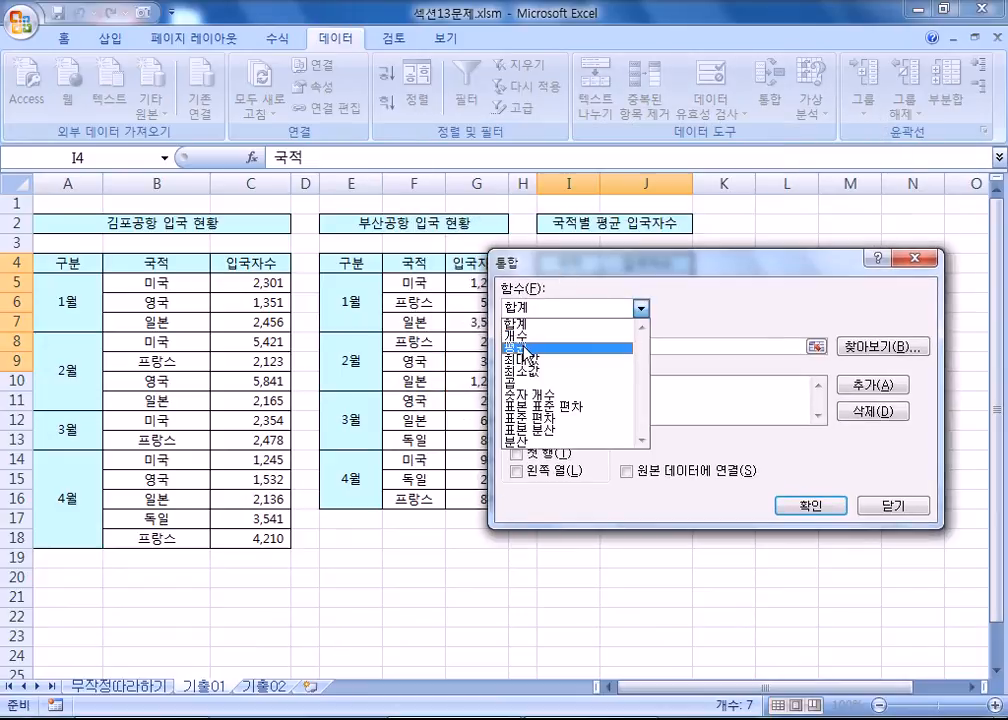
left_click(592, 346)
left_click(607, 344)
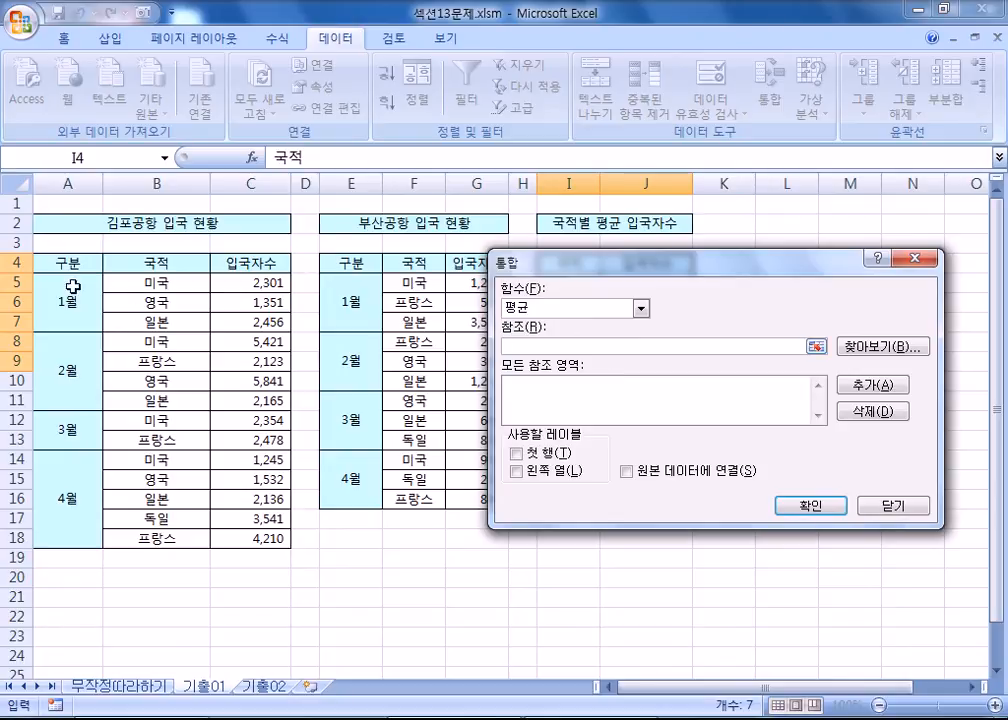
left_click_drag(81, 261, 263, 484)
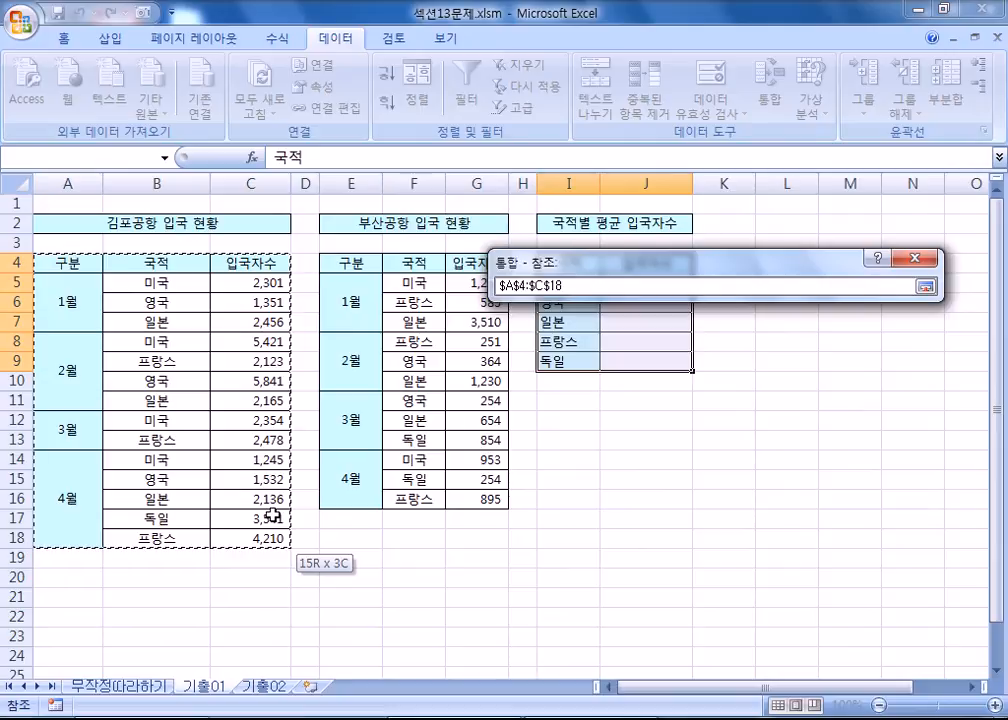
key("Return")
left_click_drag(619, 284, 606, 490)
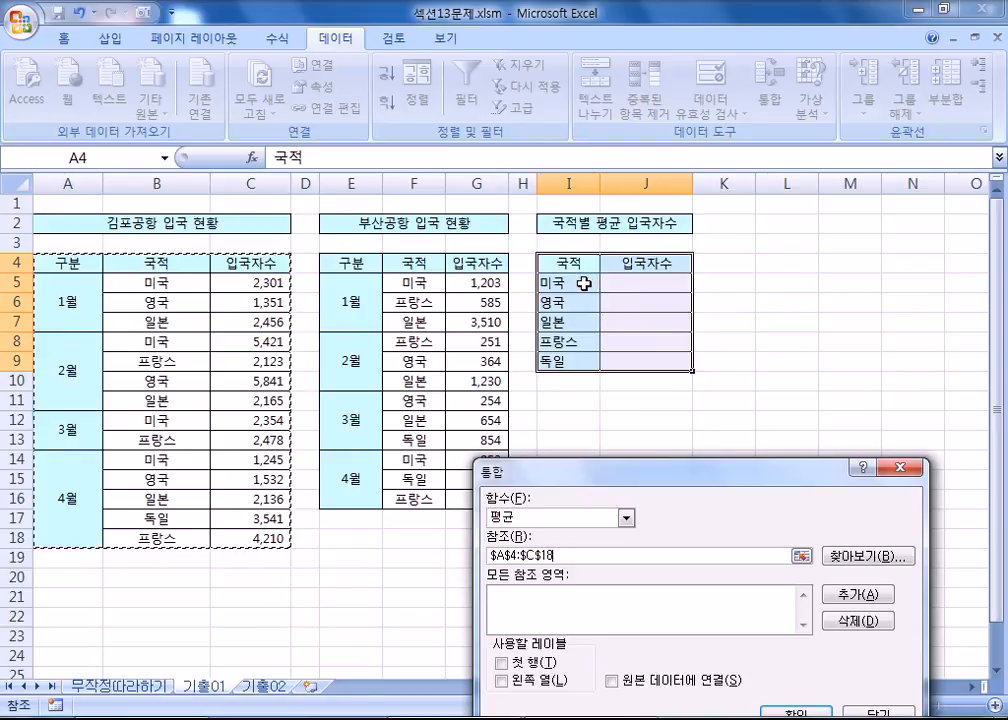
left_click_drag(528, 468, 582, 264)
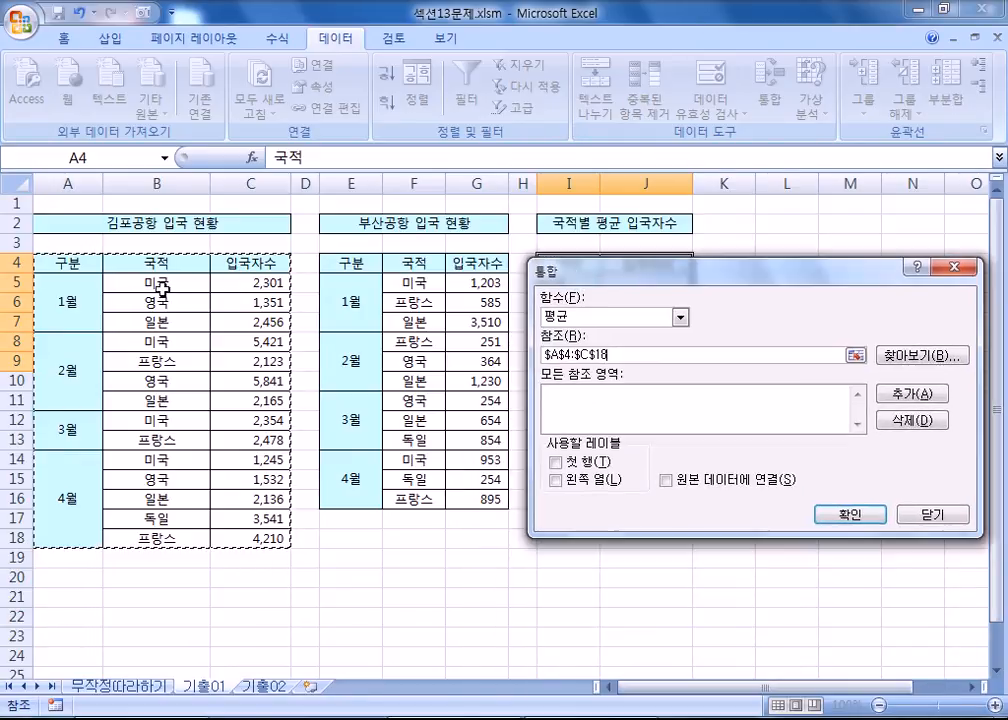
Step: Add the Gimpo airport nationality and arrivals columns, B4:C18, to the consolidation references
left_click_drag(153, 263, 232, 540)
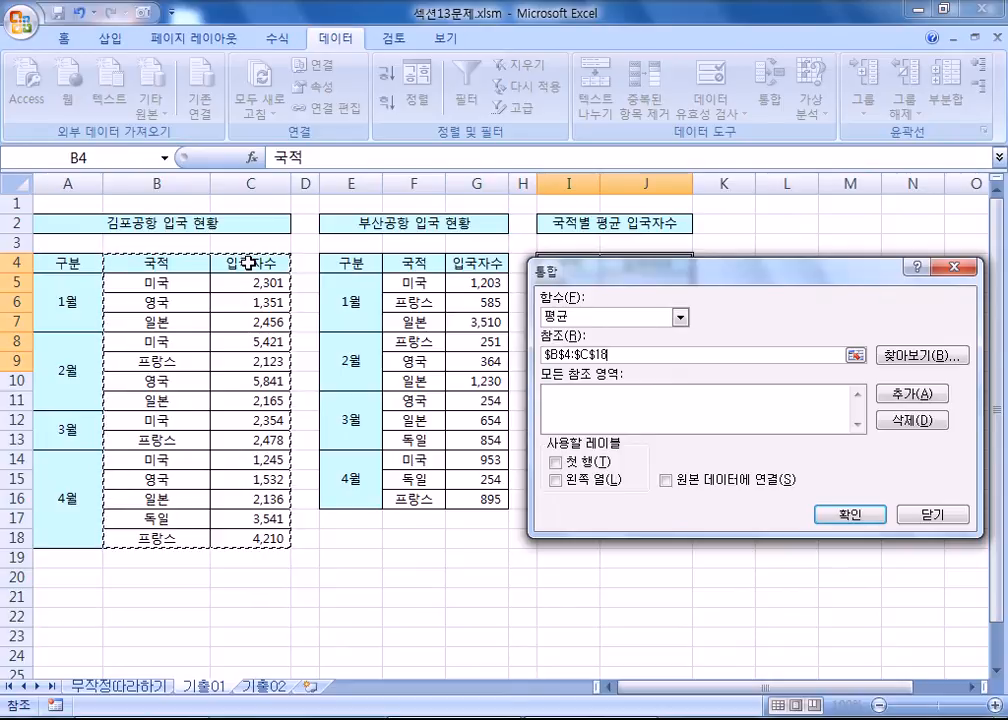
left_click_drag(620, 268, 623, 525)
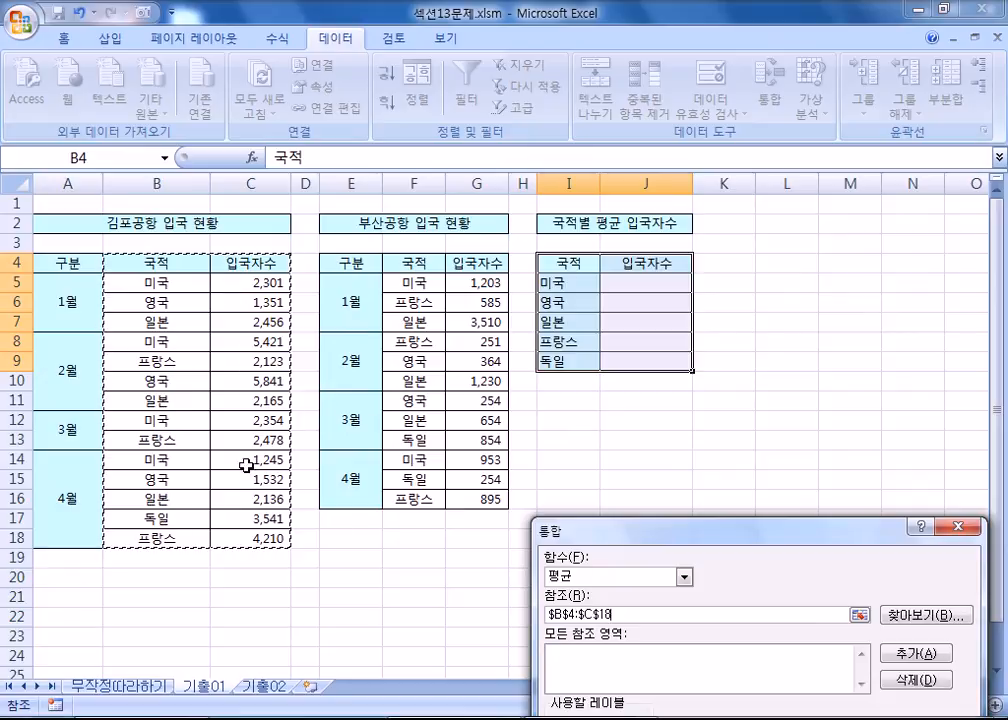
left_click_drag(585, 532, 469, 303)
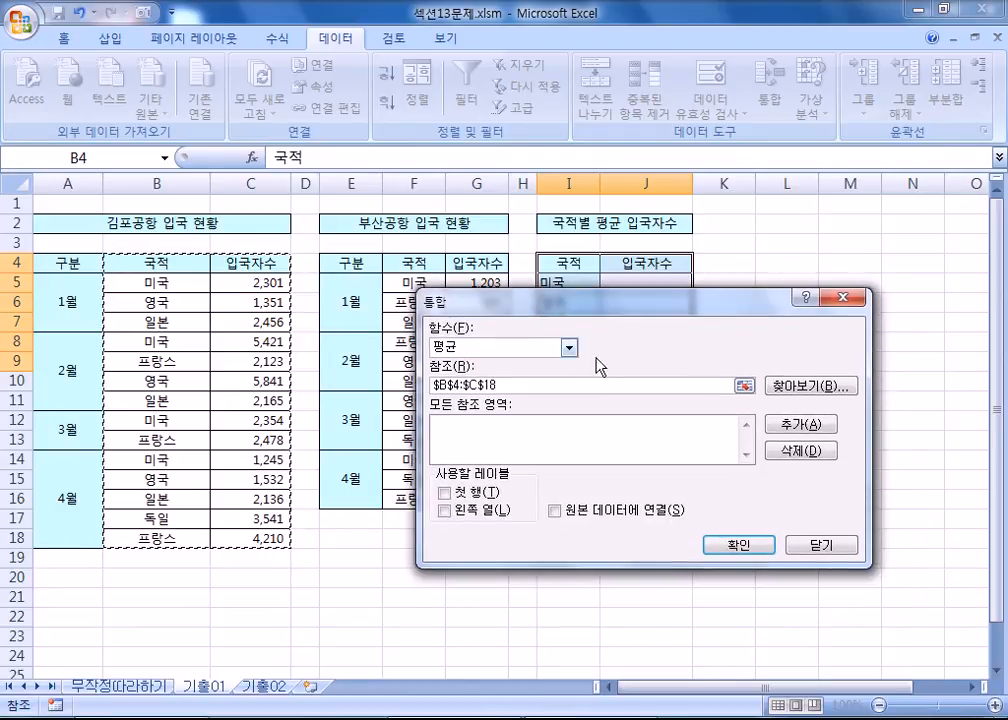
left_click(805, 424)
Step: Add the Busan airport range F4:G16 as a reference and enable the 첫 행 and 왼쪽 열 labels
left_click_drag(403, 268, 466, 494)
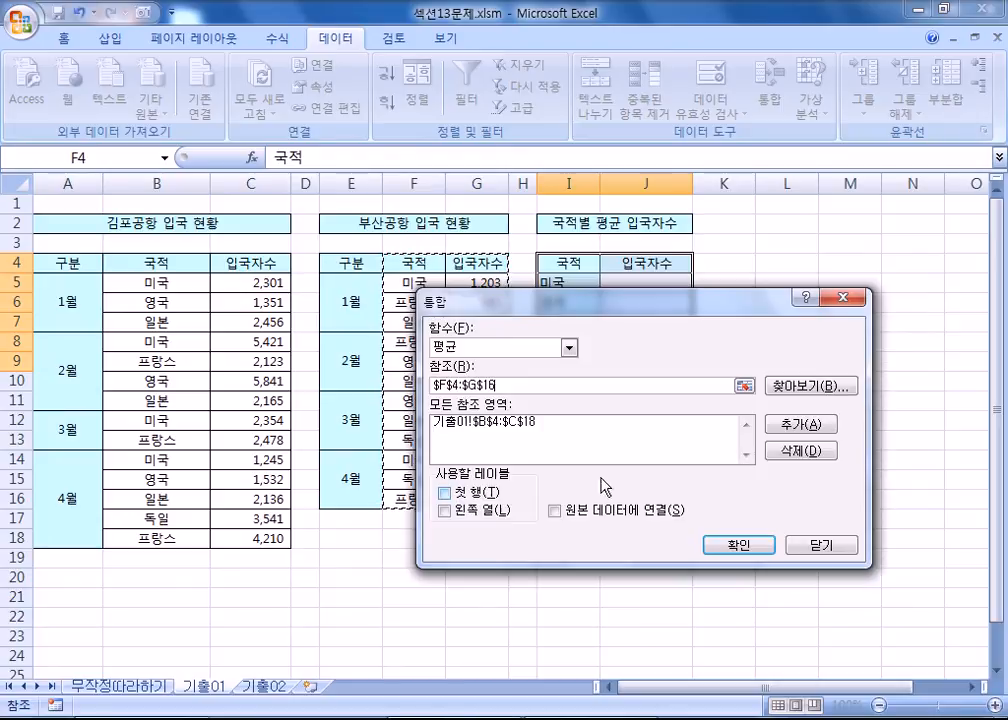
left_click(792, 428)
left_click(484, 495)
left_click(475, 510)
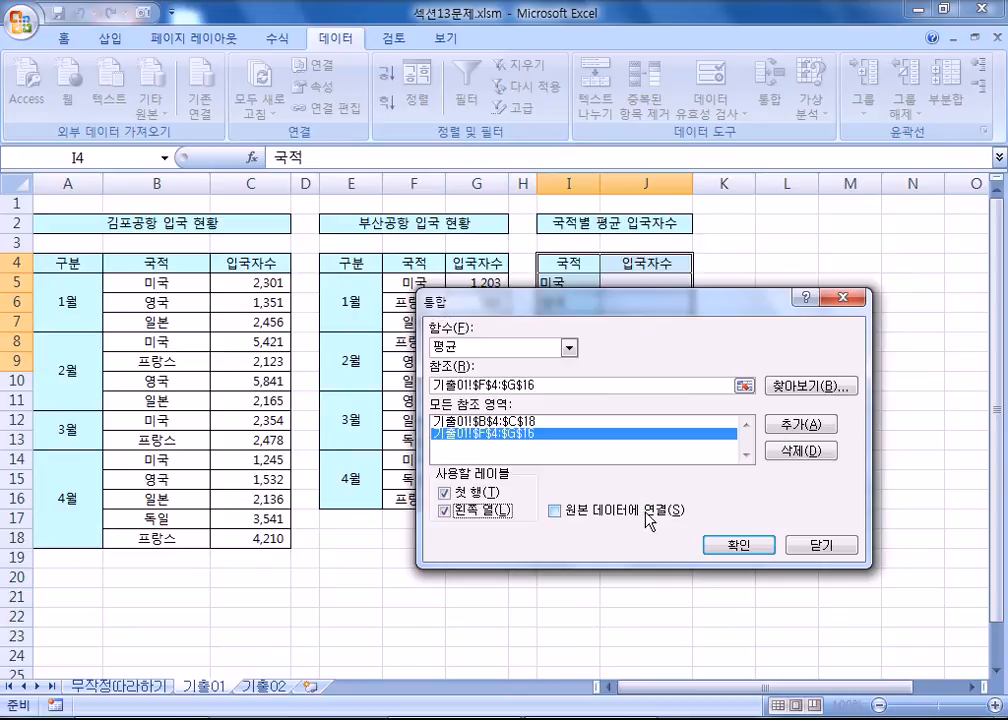
Step: Run the consolidation to fill the nationality table I4:J9 with average arrivals
left_click(740, 548)
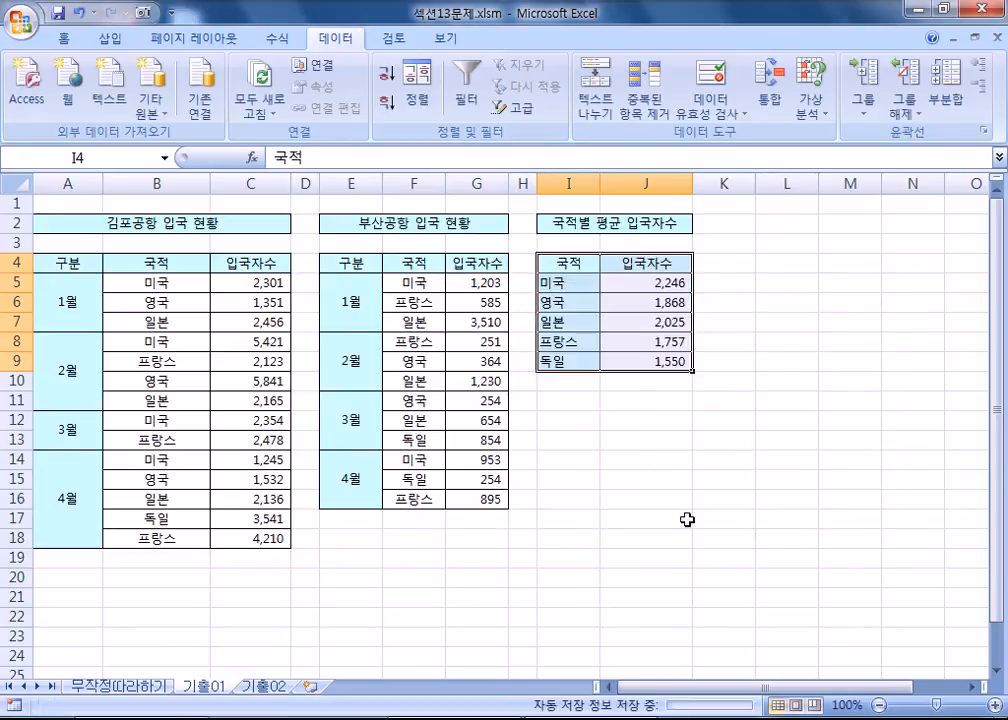
left_click(596, 441)
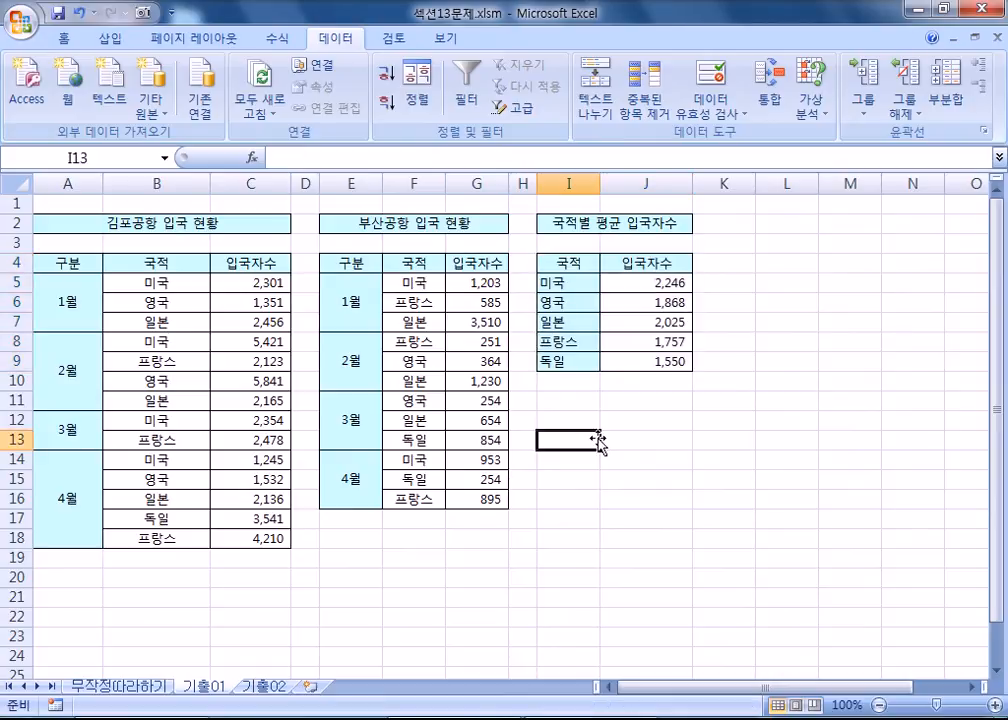
Step: Try to rerun the consolidation on I4:J9 with 원본 데이터에 연결 (link to source data) enabled
left_click_drag(576, 261, 660, 362)
left_click(768, 99)
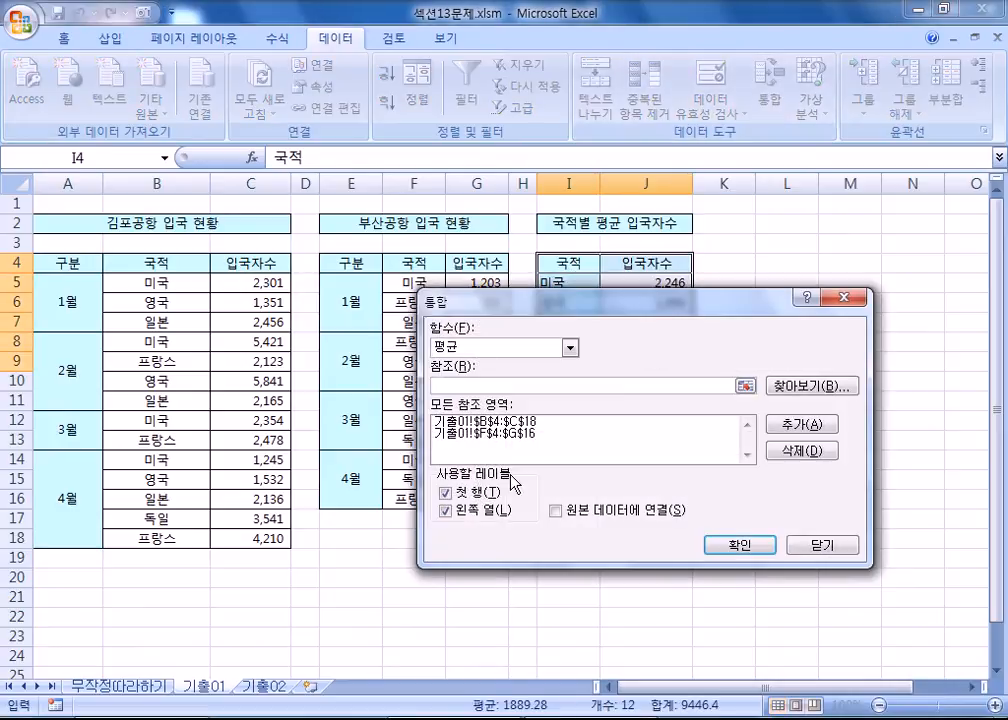
left_click(557, 511)
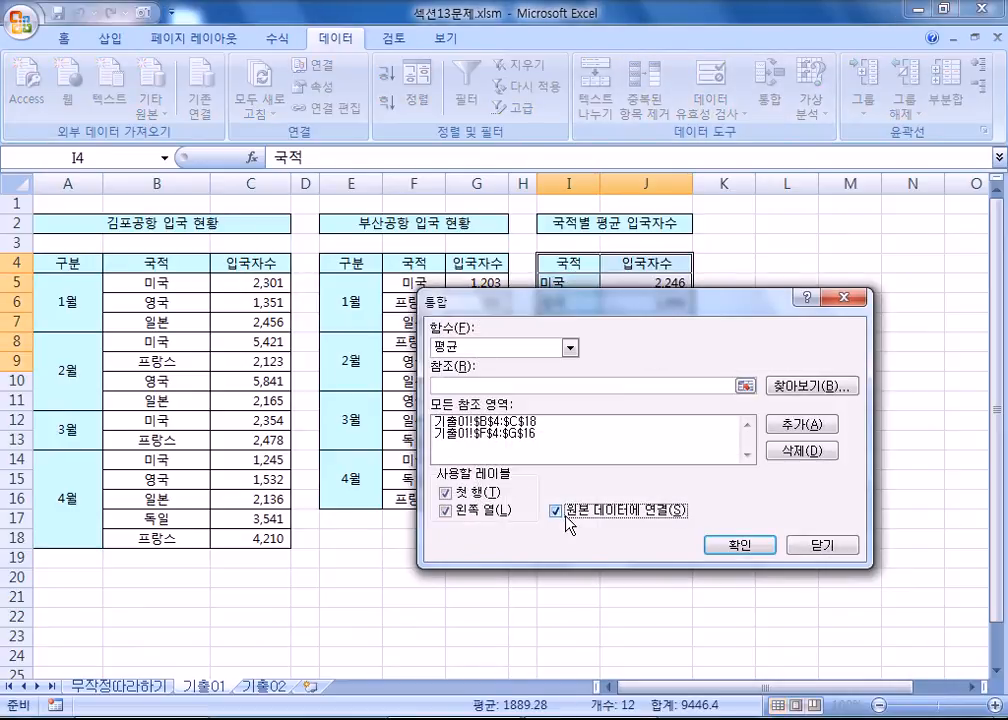
left_click(566, 516)
left_click_drag(612, 301, 634, 48)
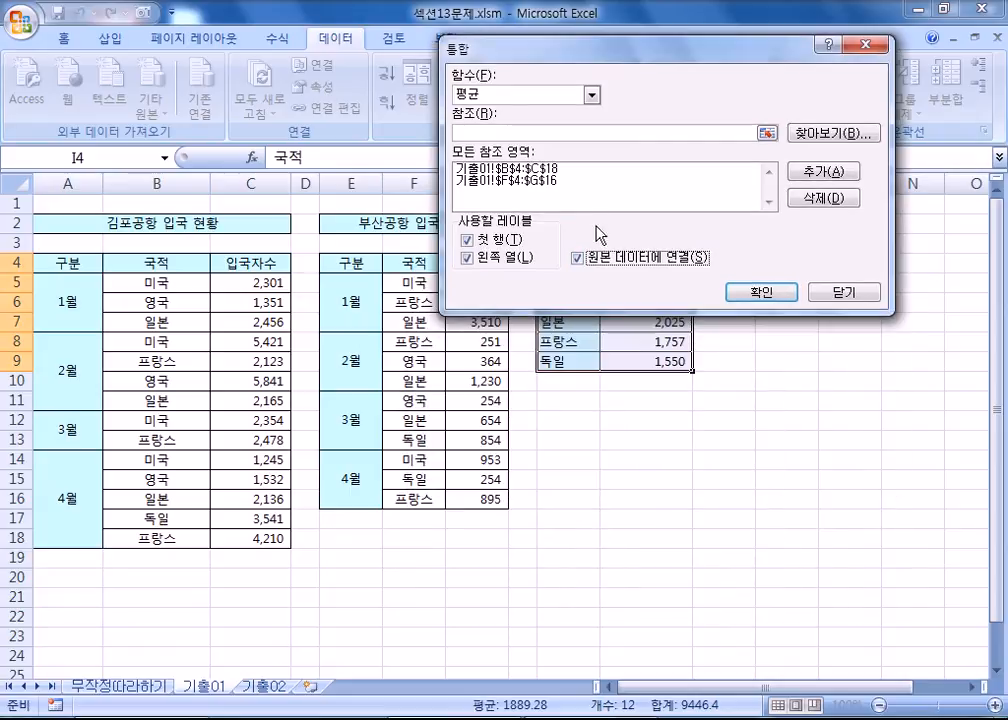
left_click(577, 258)
left_click(740, 292)
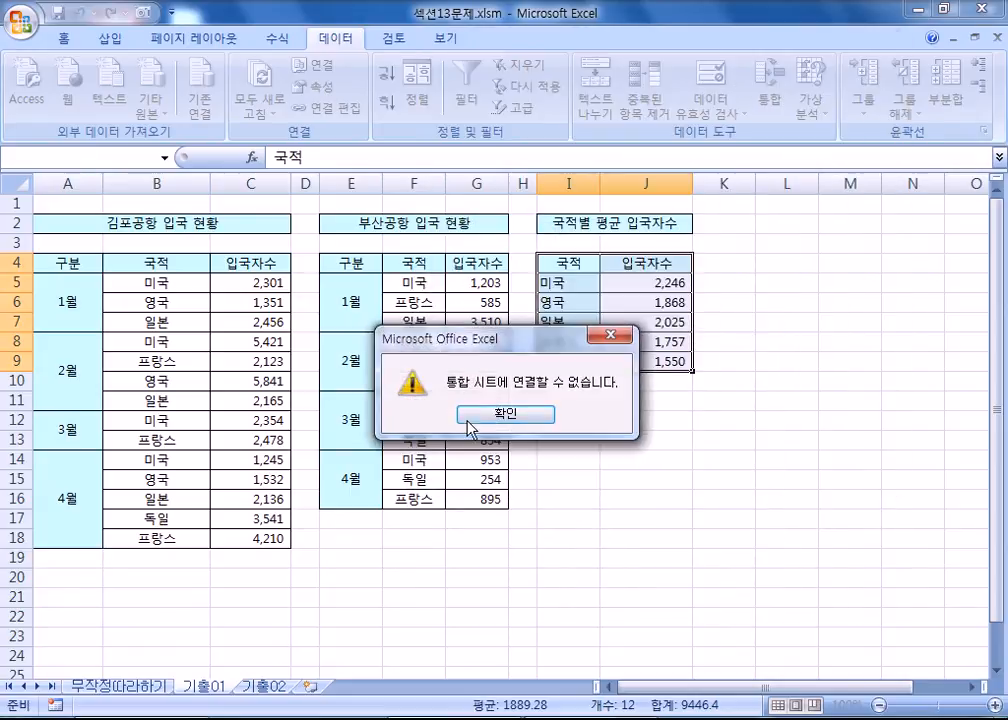
left_click(505, 413)
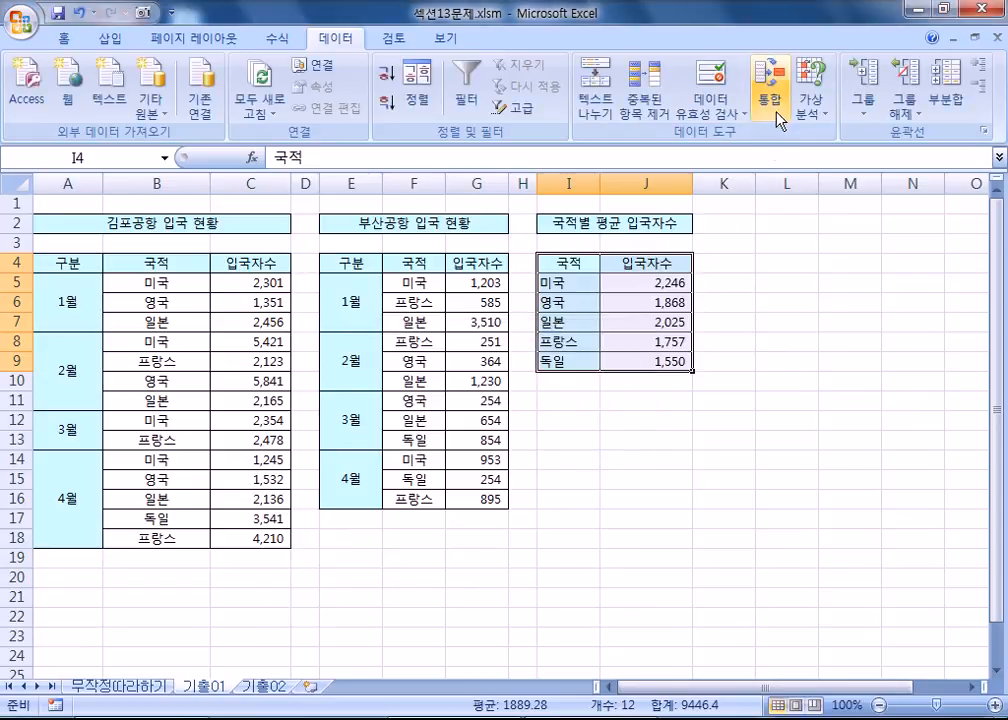
Step: Reopen the consolidation with 원본 데이터에 연결 off and try sheets 기출02 and 무작정따라하기 as the reference source
left_click(768, 100)
left_click(602, 260)
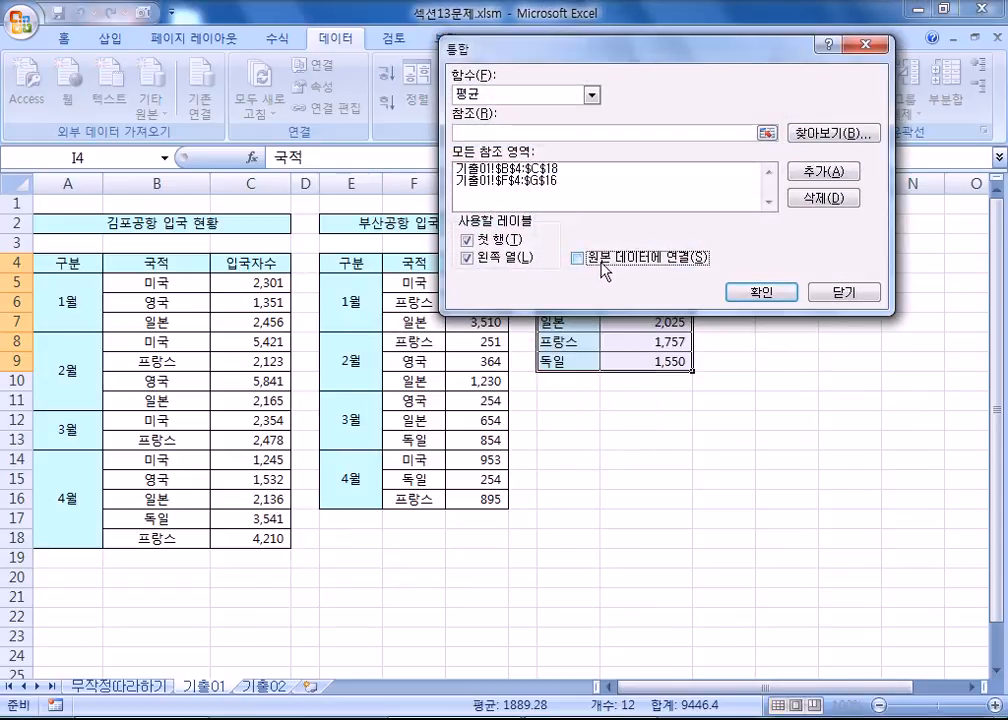
left_click(497, 170)
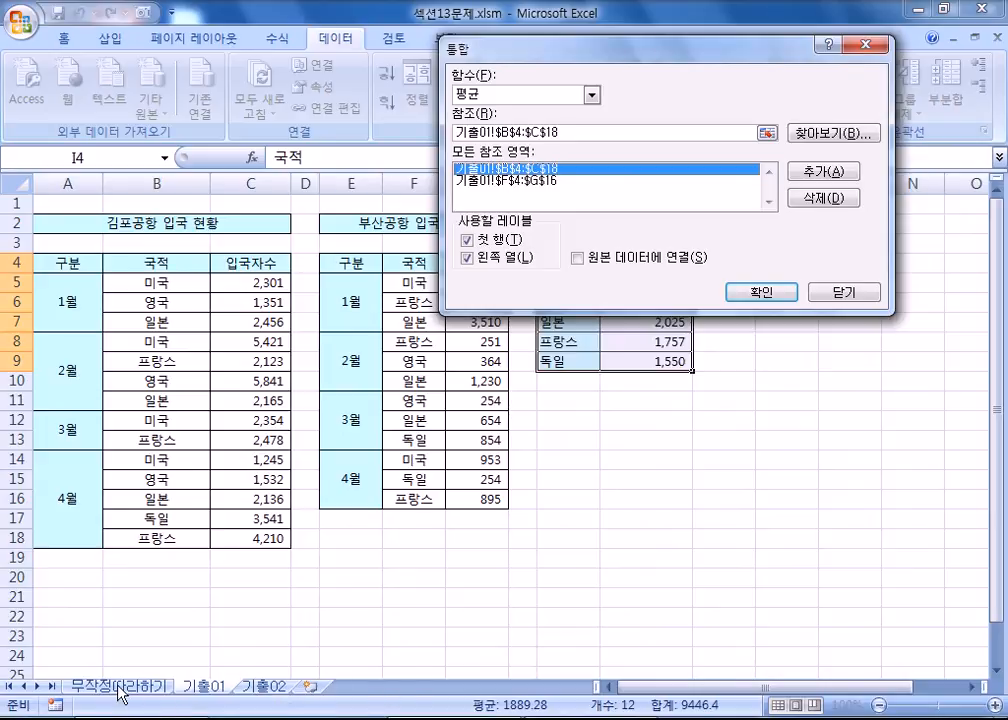
left_click_drag(572, 132, 450, 134)
left_click(265, 686)
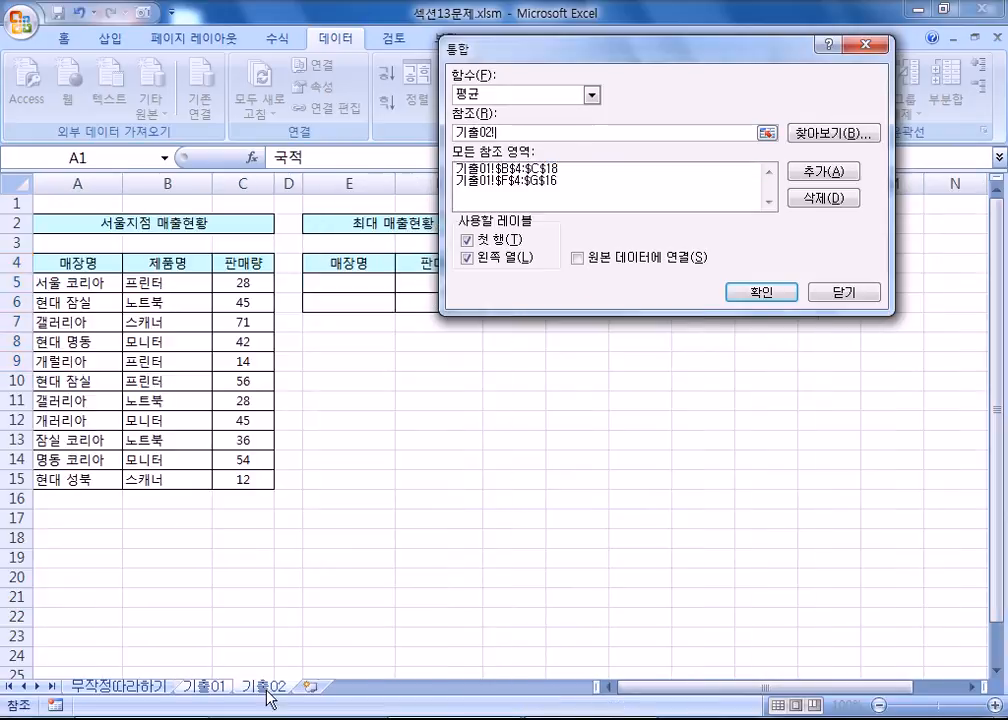
left_click(115, 686)
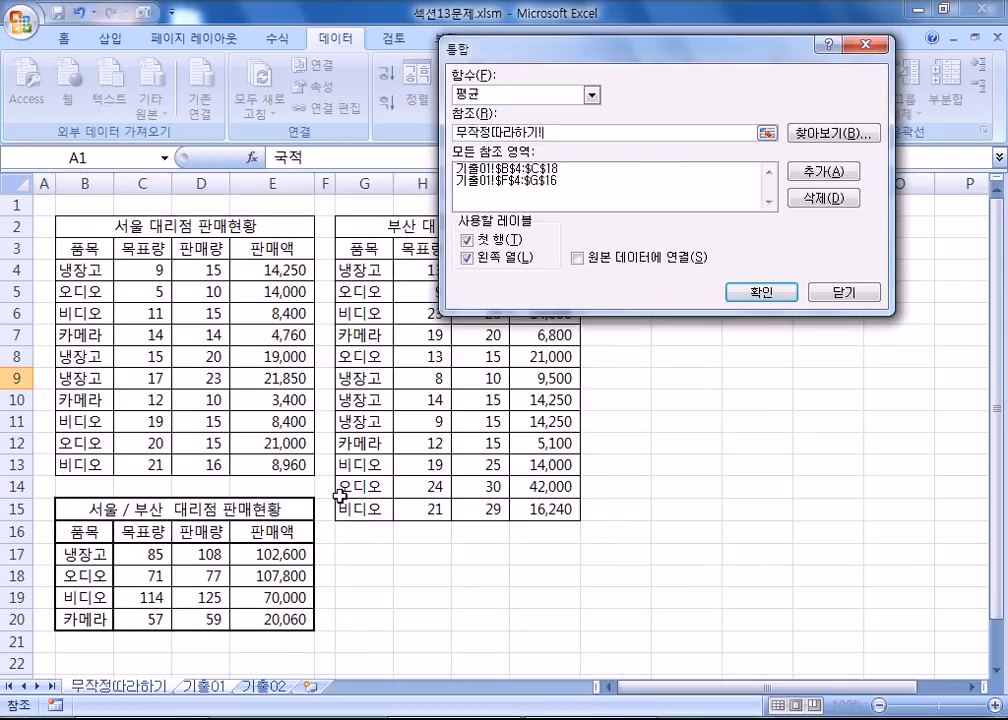
left_click(578, 258)
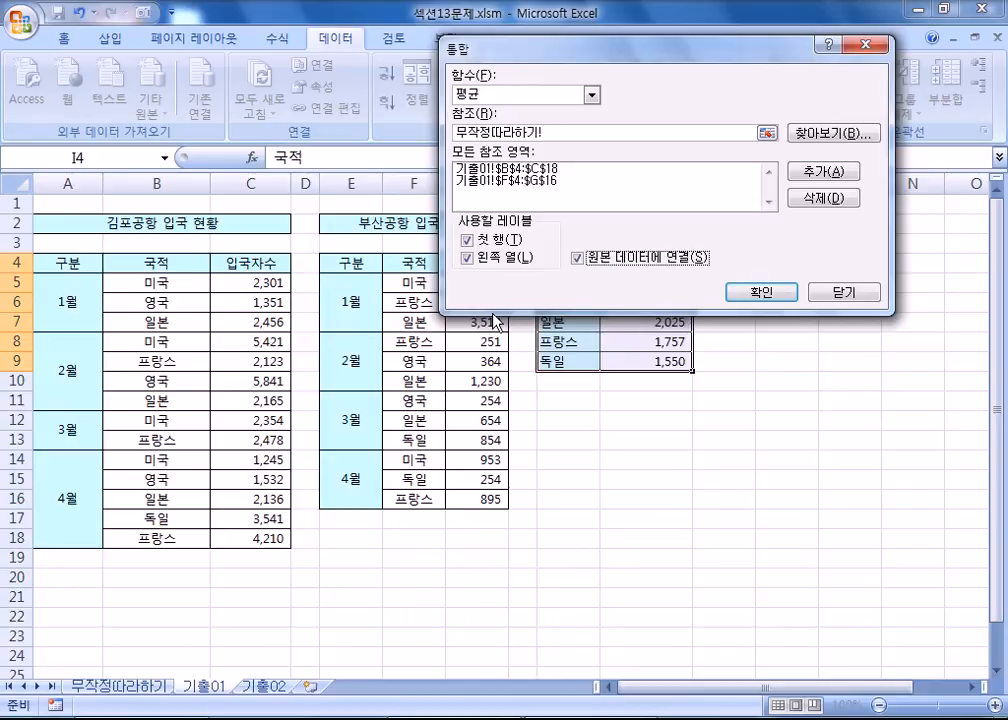
left_click(577, 258)
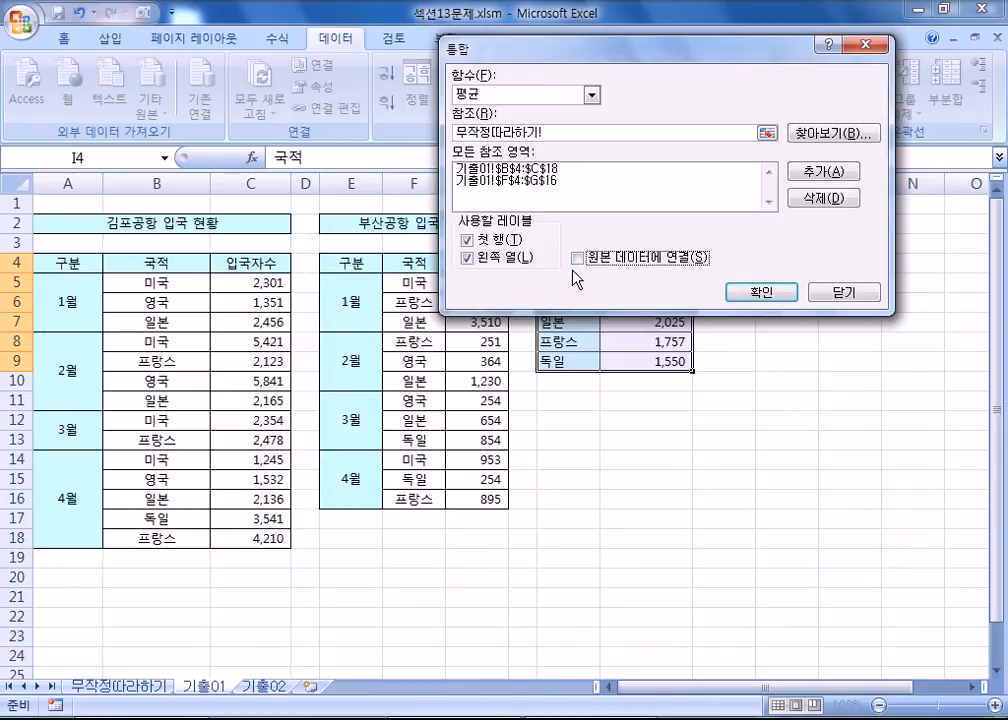
Step: Try the consolidation with 첫 행 labels off and only 왼쪽 열 on, and undo it
left_click(494, 240)
left_click(761, 293)
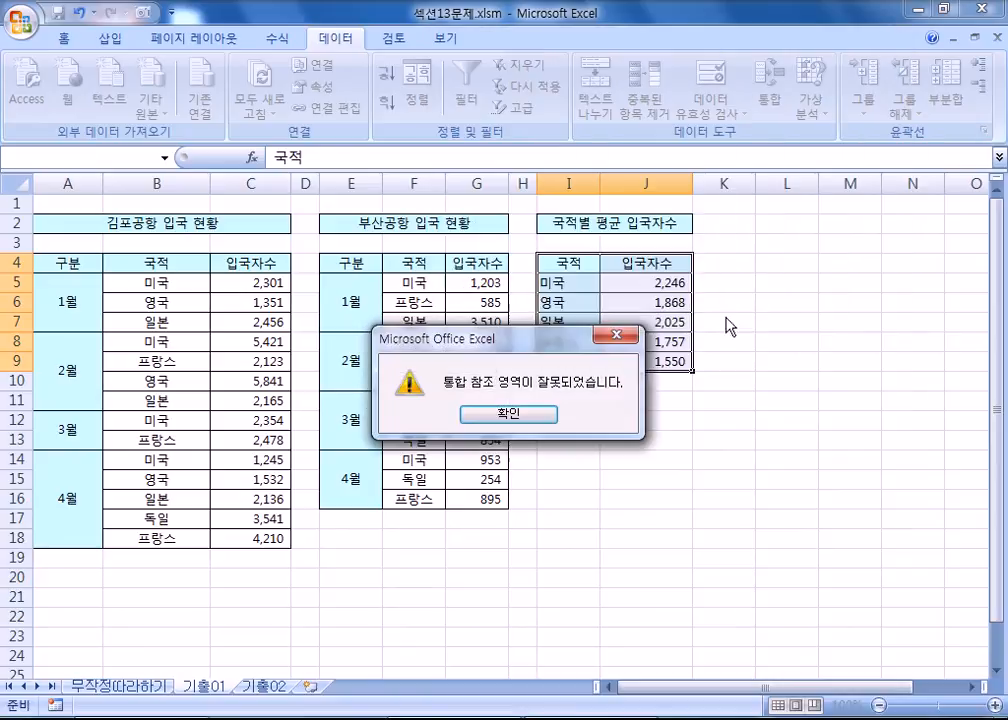
left_click(568, 413)
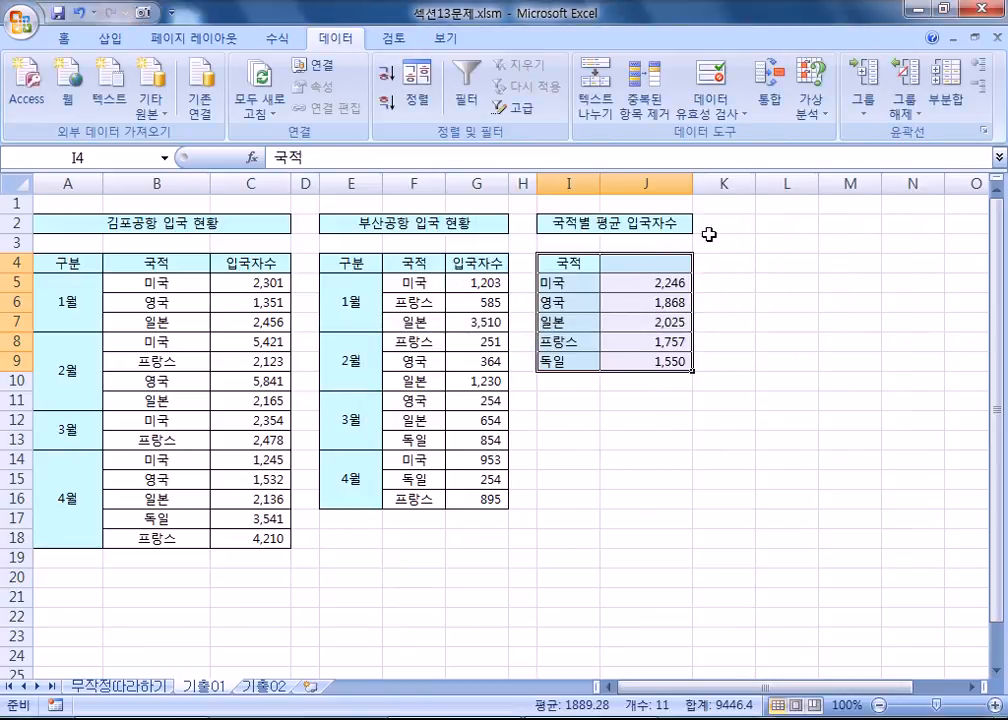
key("ctrl+z")
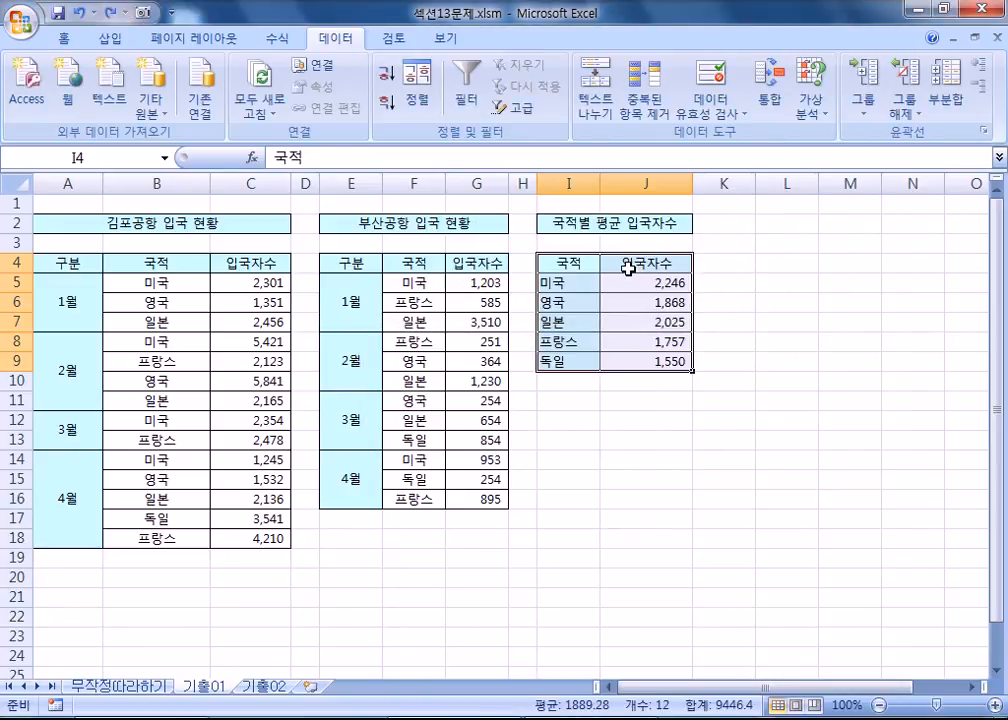
Step: Rerun the consolidation on I4:J9 with 첫 행 labels on and 왼쪽 열 labels off
left_click(768, 99)
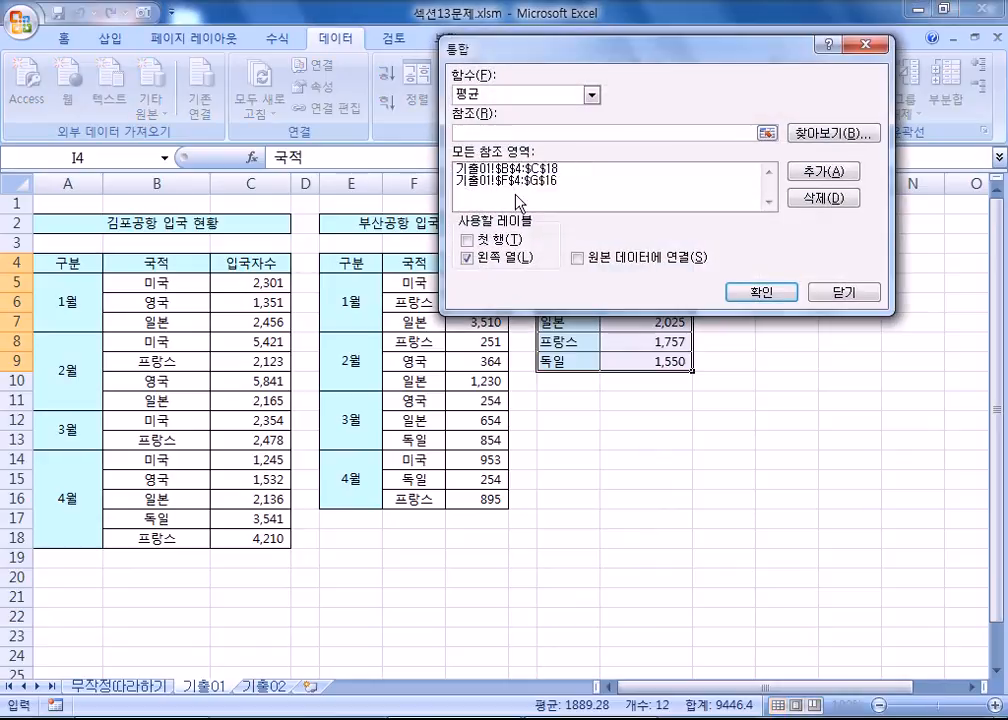
left_click(468, 241)
left_click(460, 169)
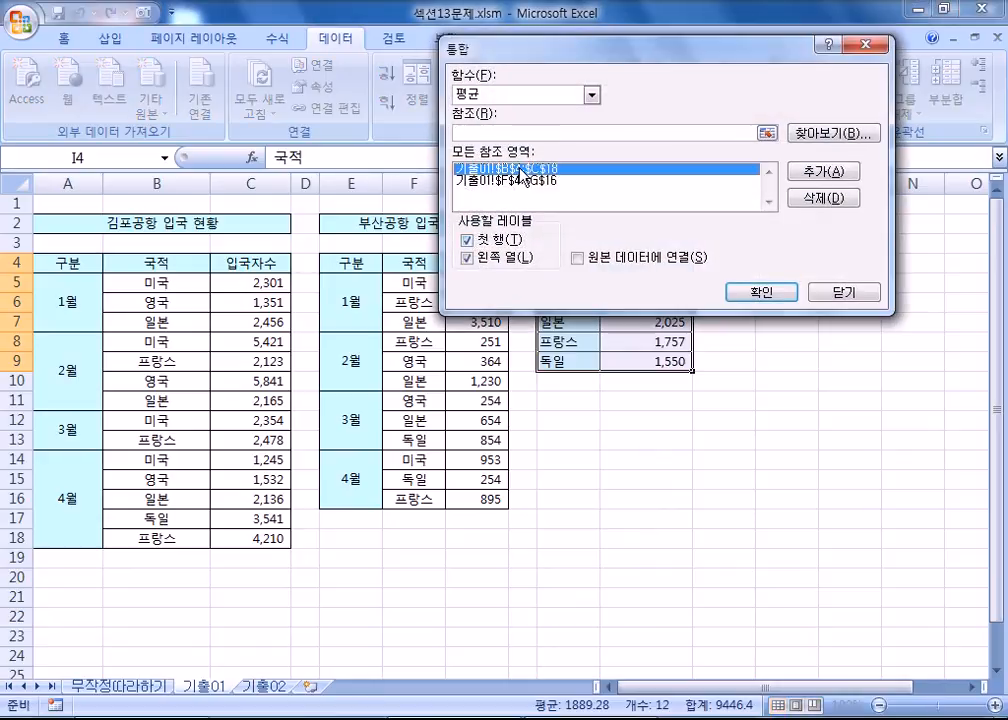
left_click(460, 181)
left_click(493, 258)
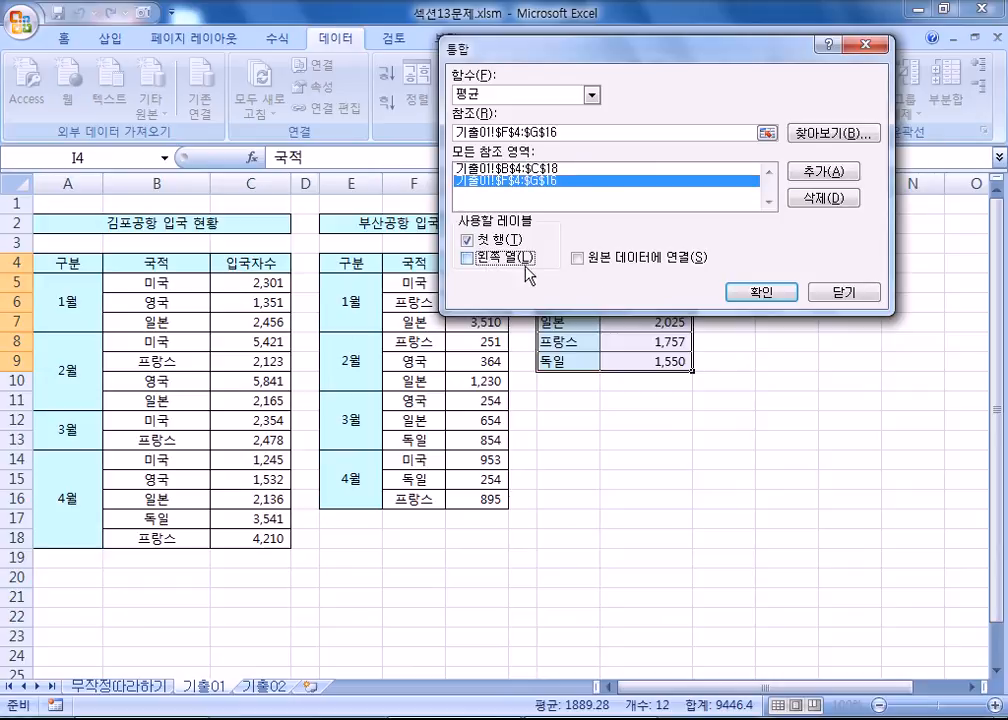
left_click(759, 292)
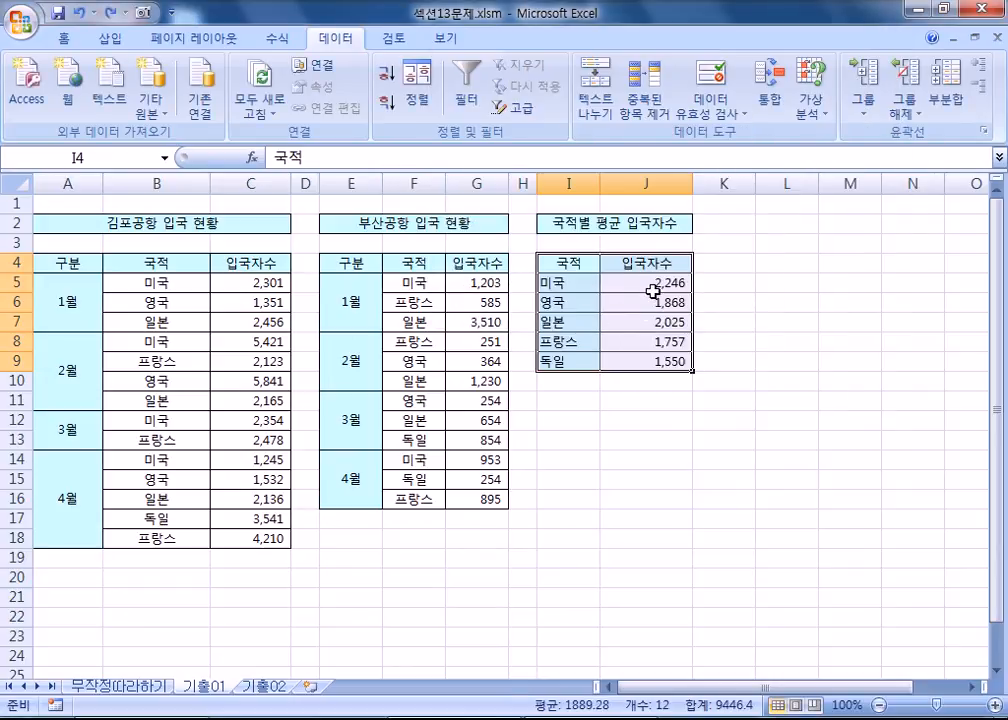
Step: Clear the averages in J5:J9, test the I4:J9 consolidation using only 첫 행 labels, and undo that consolidation
left_click_drag(652, 291, 641, 361)
key("Delete")
left_click_drag(559, 258, 641, 360)
left_click(767, 107)
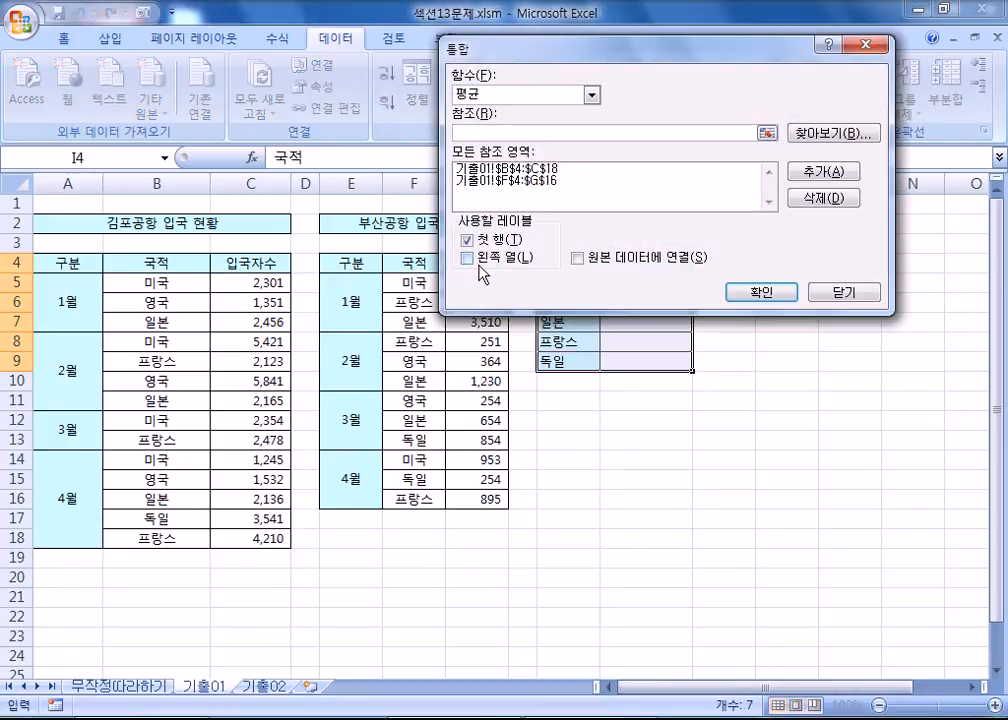
left_click(779, 295)
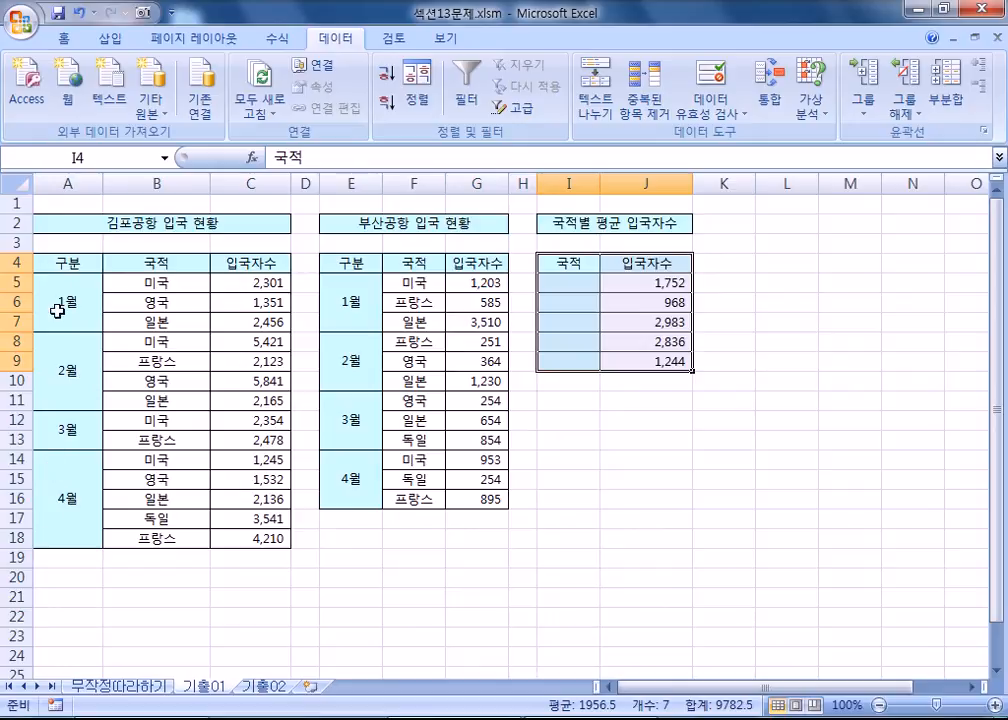
key("ctrl+z")
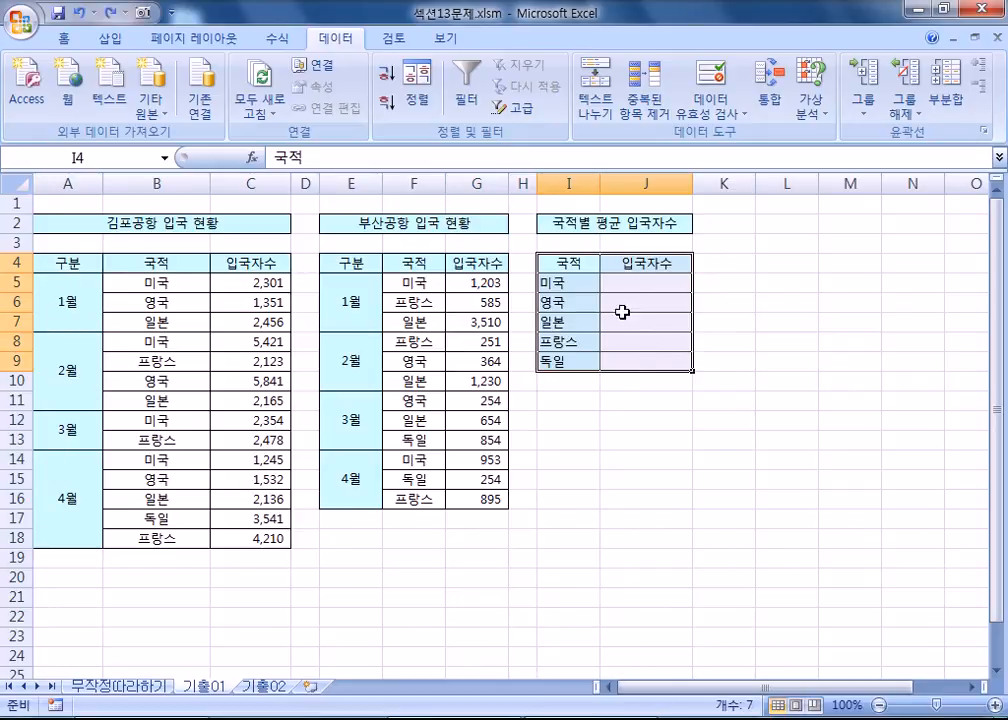
Step: Turn 왼쪽 열 labels back on alongside 첫 행 and run the average consolidation for I4:J9
left_click(768, 88)
left_click(467, 258)
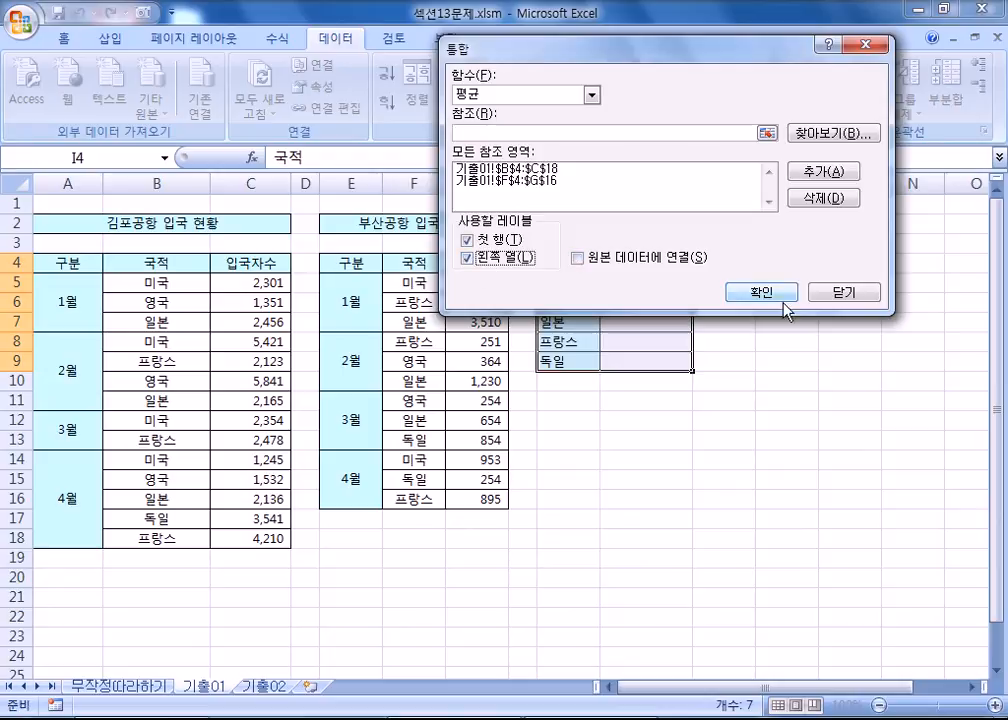
left_click_drag(704, 47, 776, 5)
left_click(541, 200)
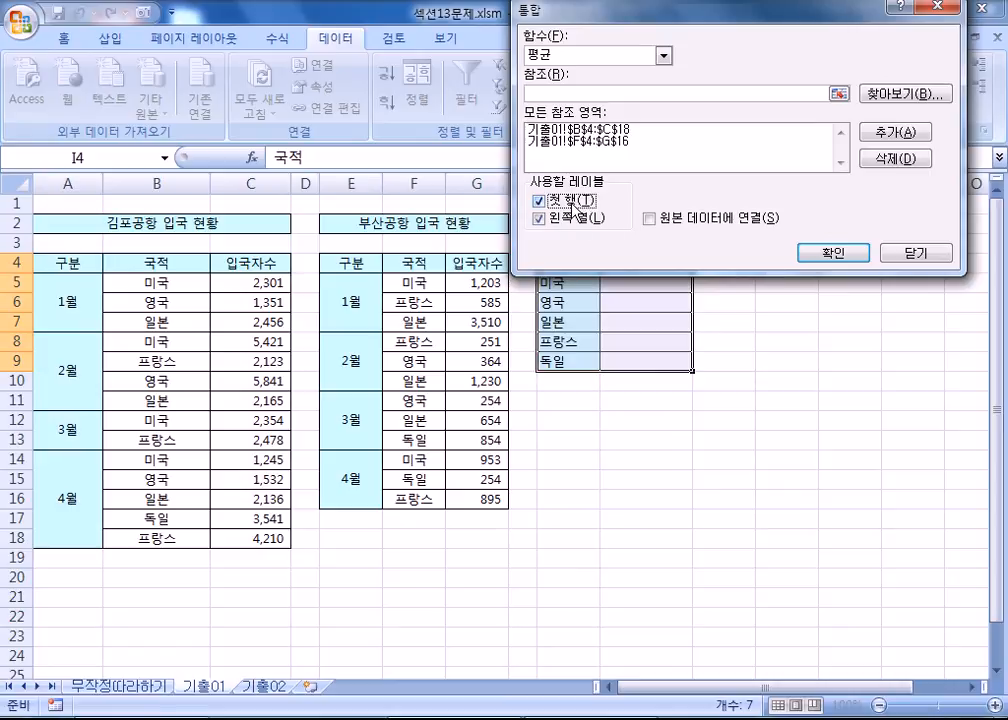
left_click(825, 252)
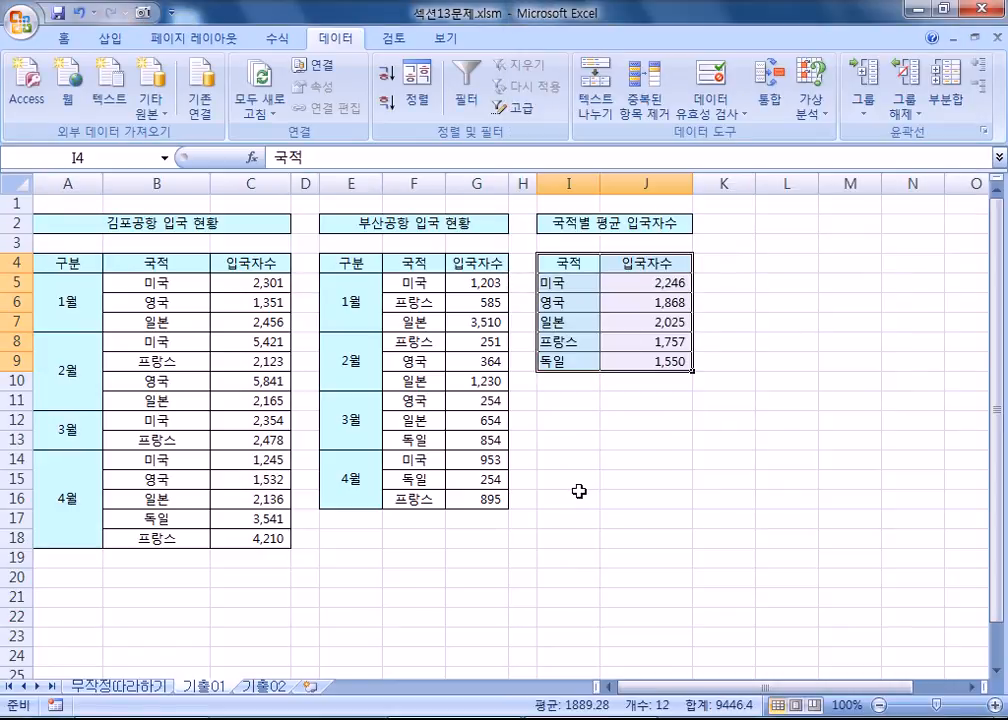
left_click(579, 491)
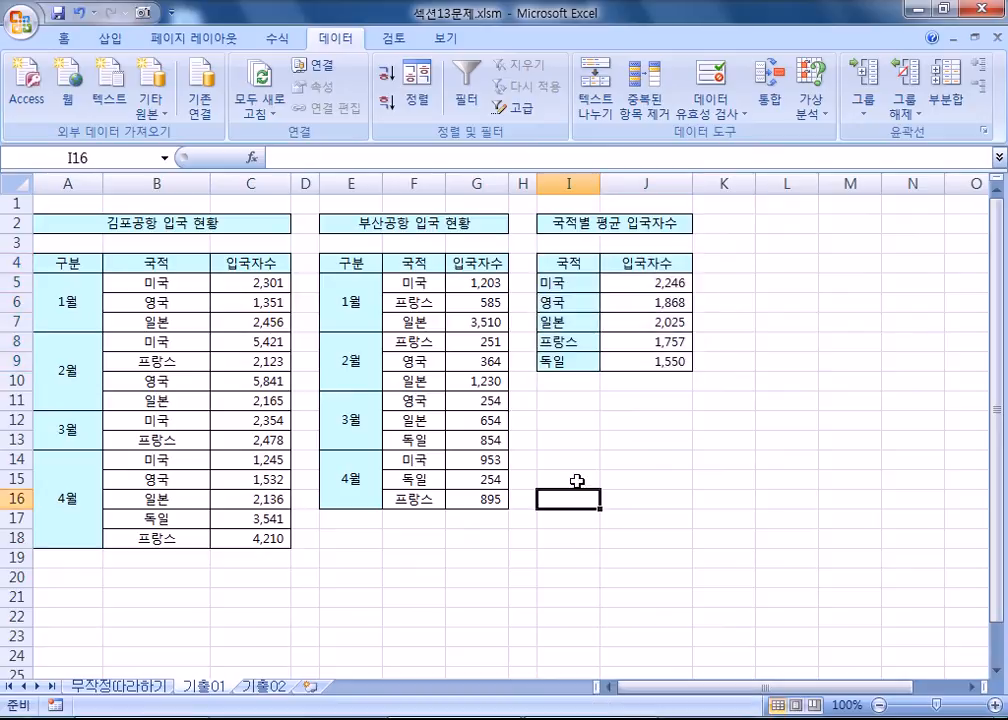
Step: On sheet 기출02, enter the store-name conditions 현대로 시작 in E5 and 코리아로 끝나는 in E6
left_click(260, 687)
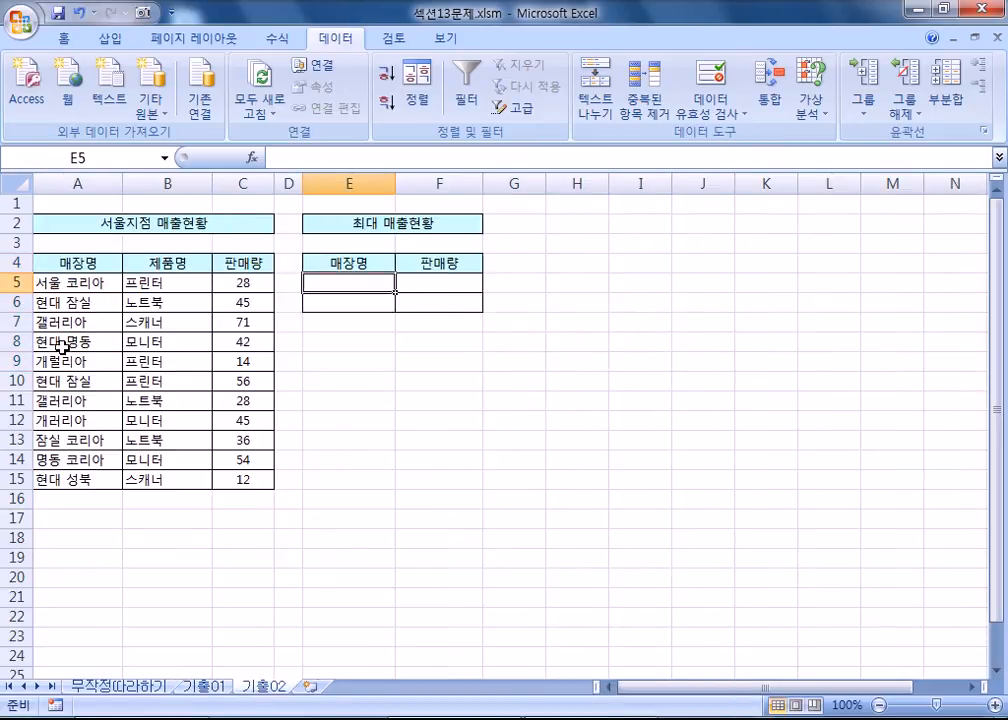
left_click(57, 198)
scroll(57, 198, "up", 3)
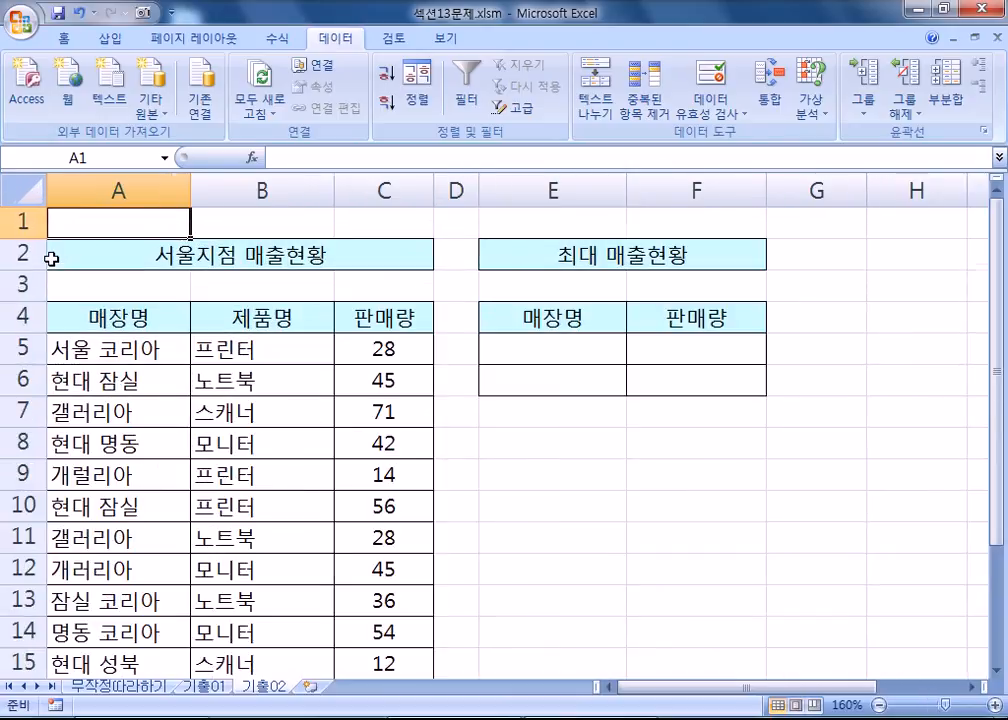
left_click(490, 336)
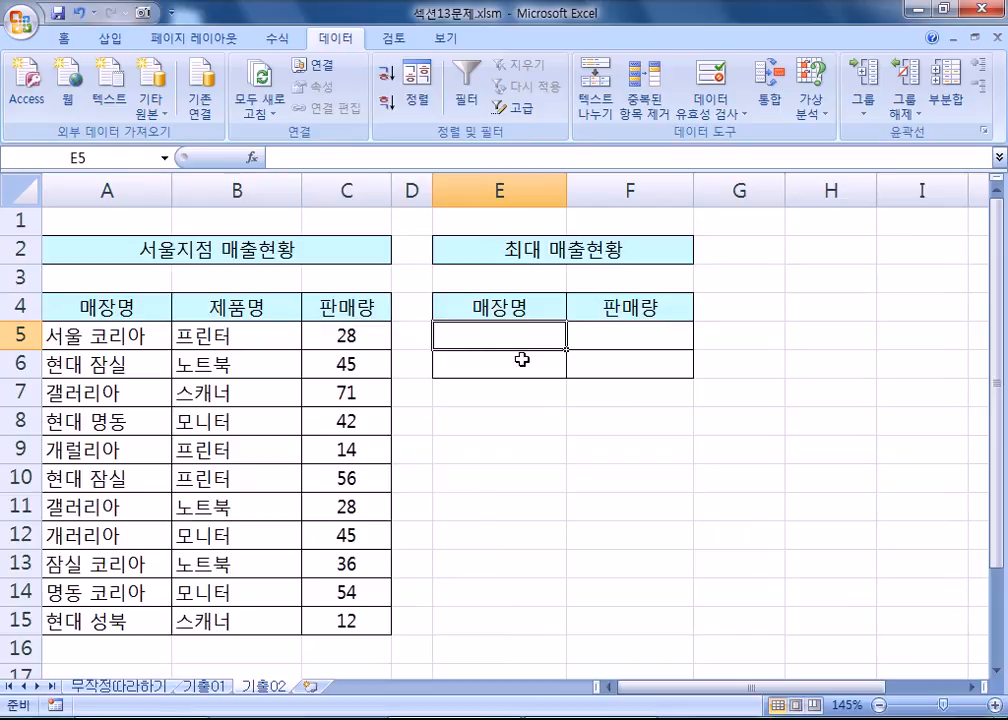
type("현대")
type("로 시작")
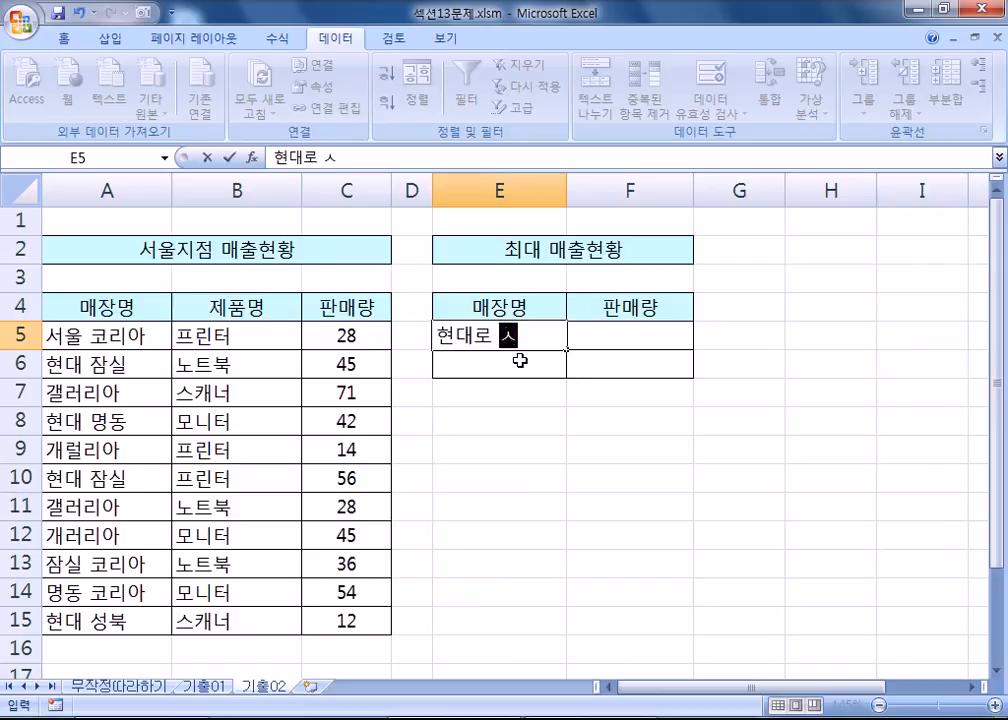
key("Return")
type("코리아로 ")
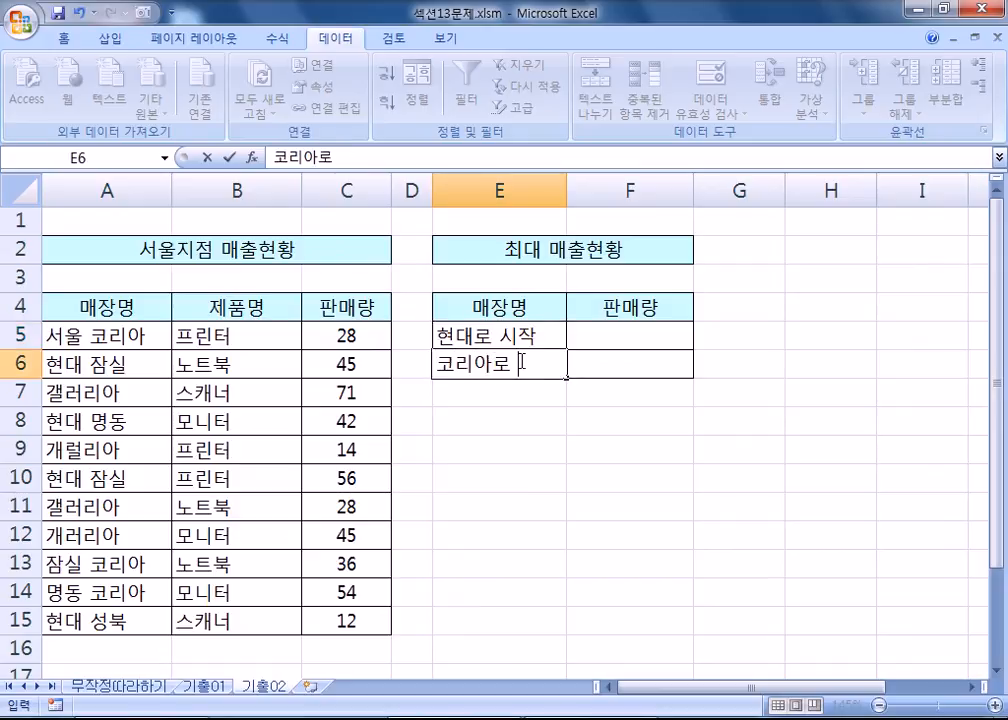
type("끝나는")
key("Return")
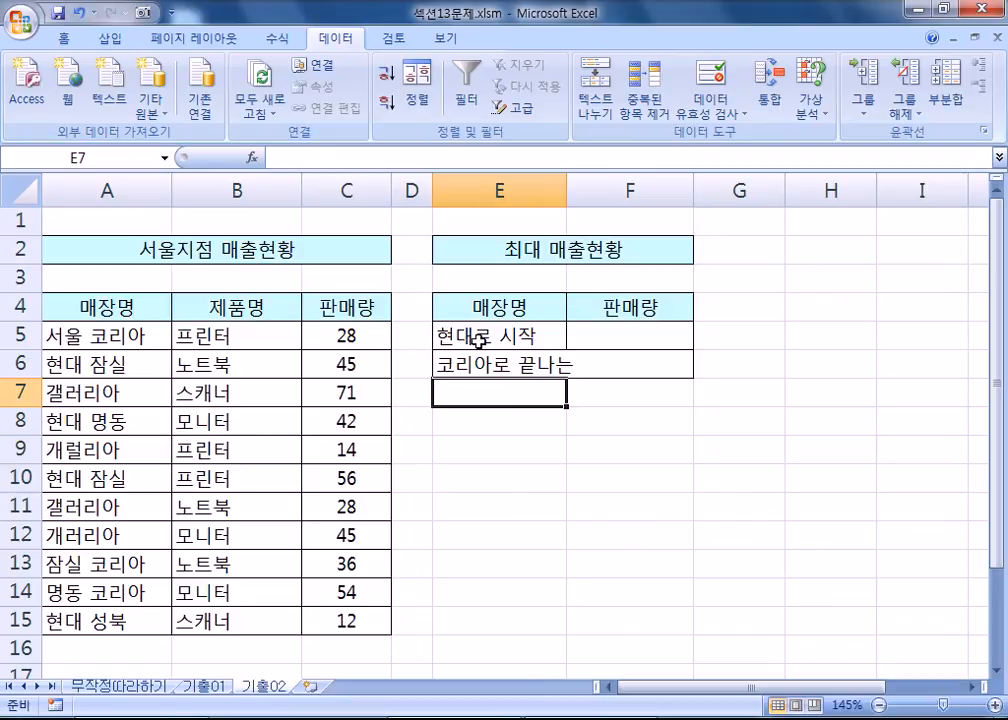
Step: Examine the 매장명 entries in column A that start with 현대 or end with 코리아 against the conditions in E5 and E6
left_click(88, 365)
left_click(75, 425)
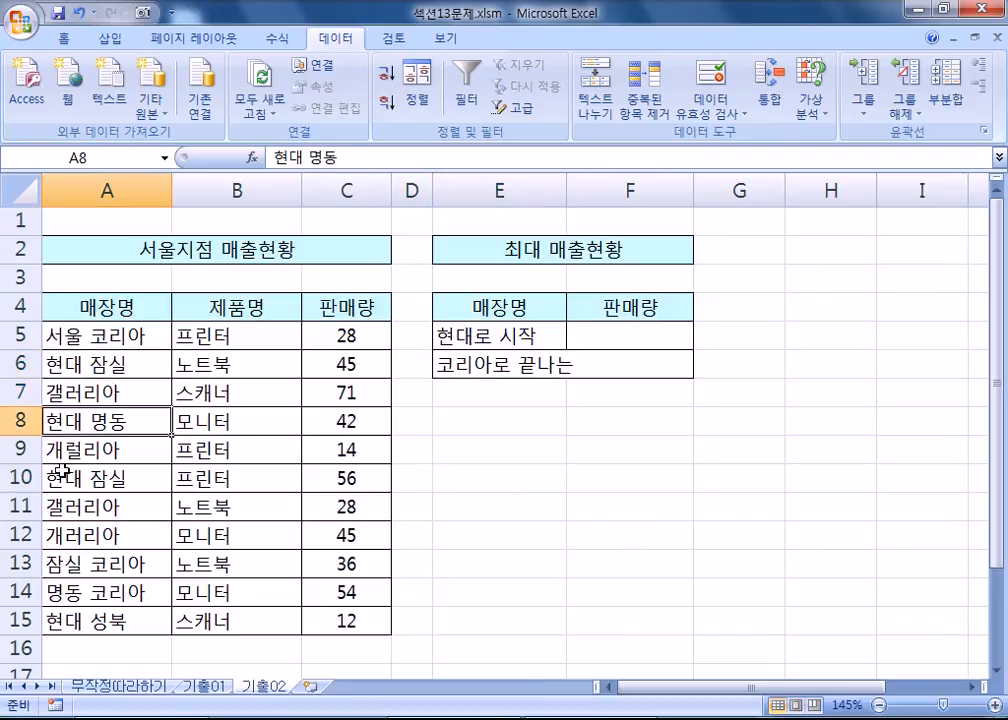
left_click(78, 478)
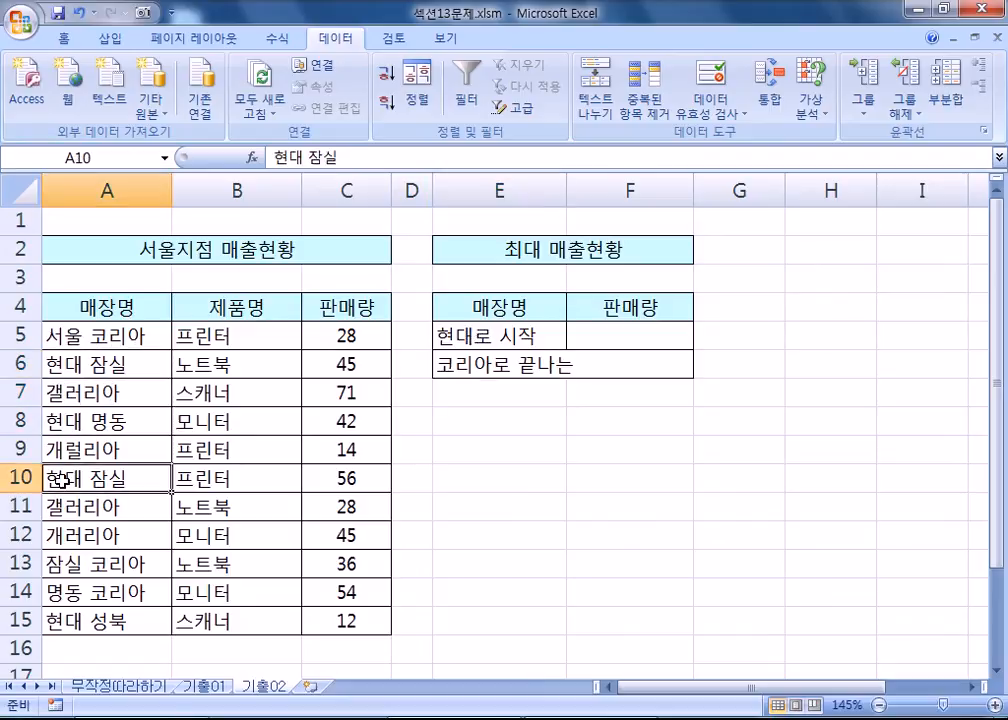
left_click(66, 620)
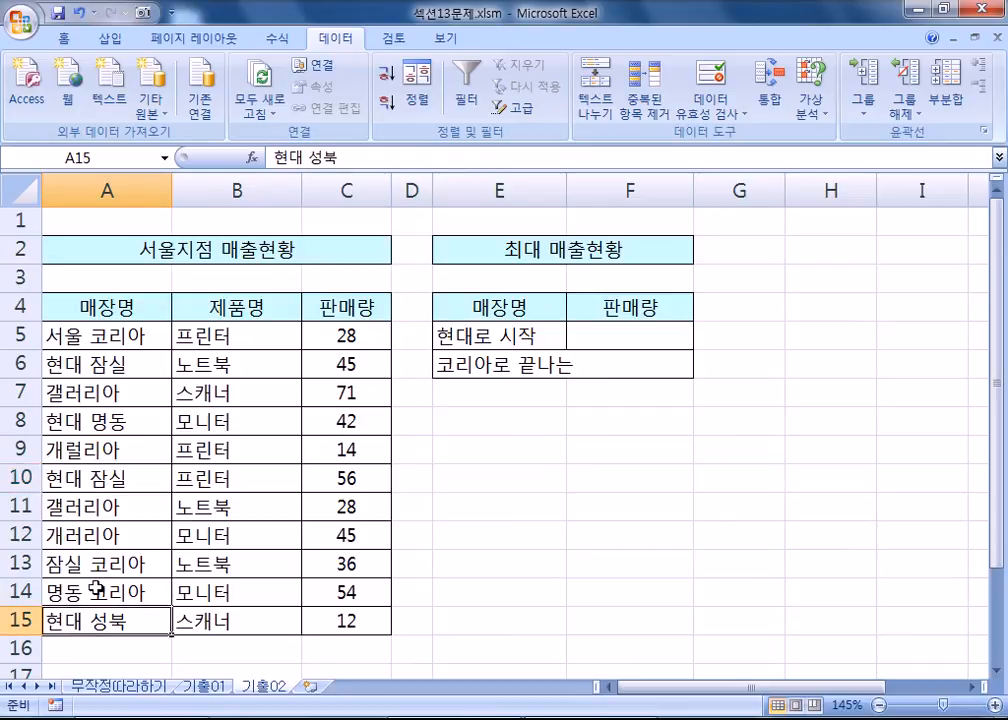
left_click(515, 332)
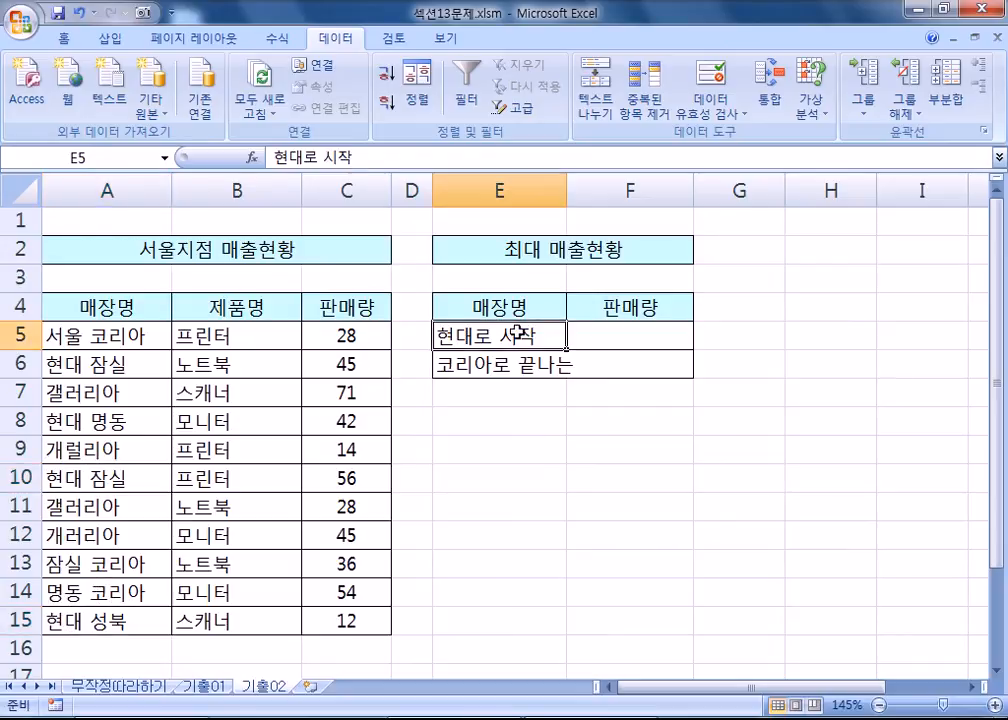
left_click(613, 314)
left_click(606, 344)
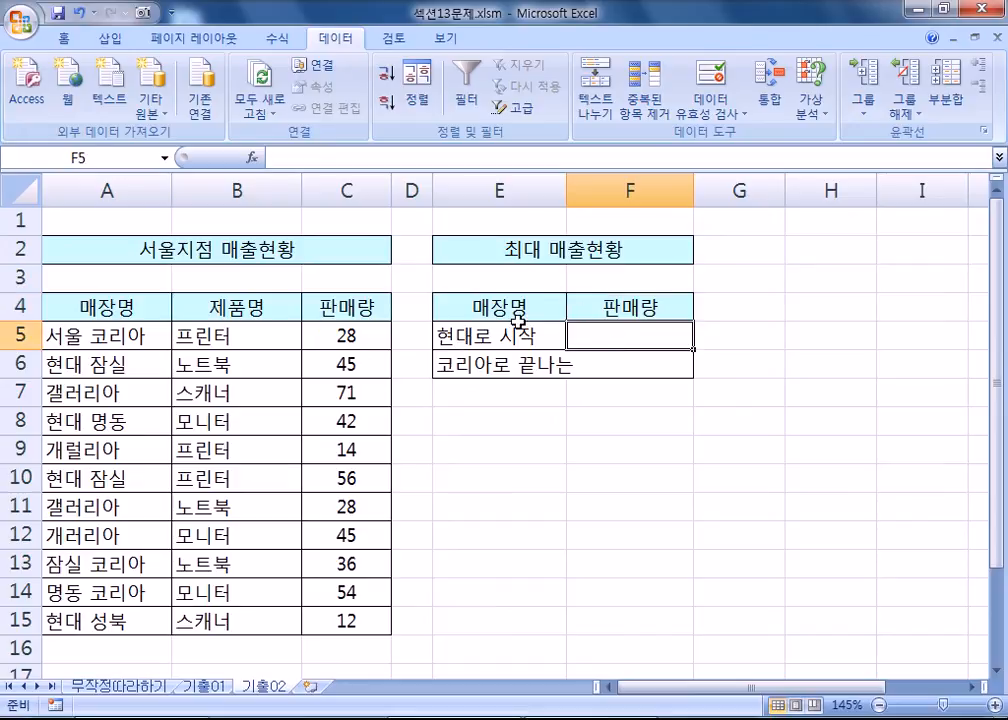
left_click(104, 340)
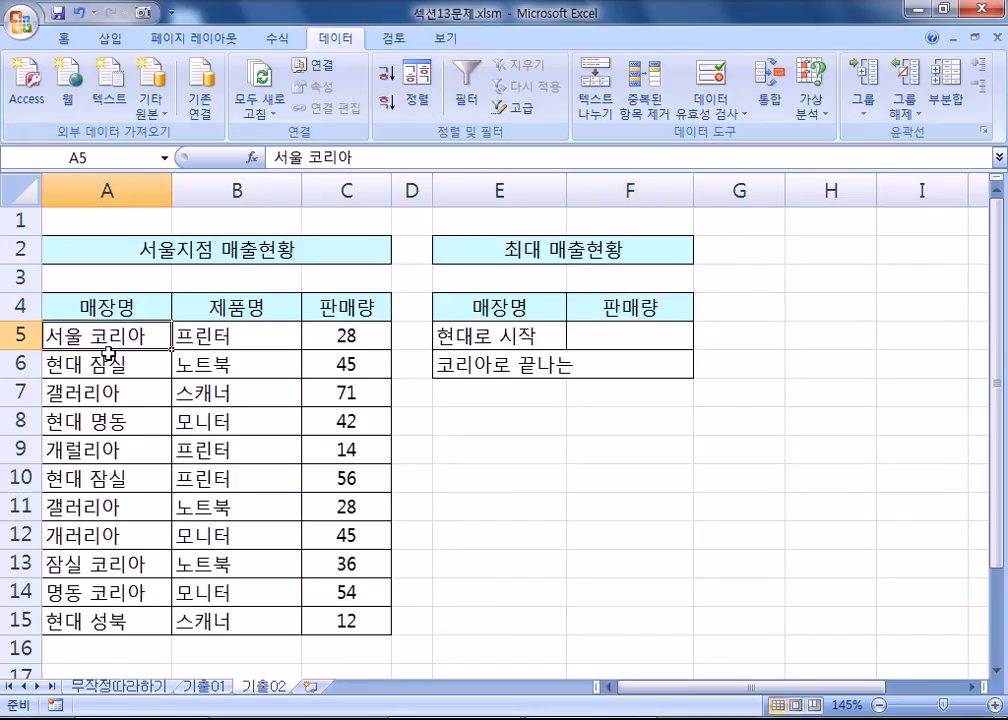
left_click(104, 566)
left_click(101, 592)
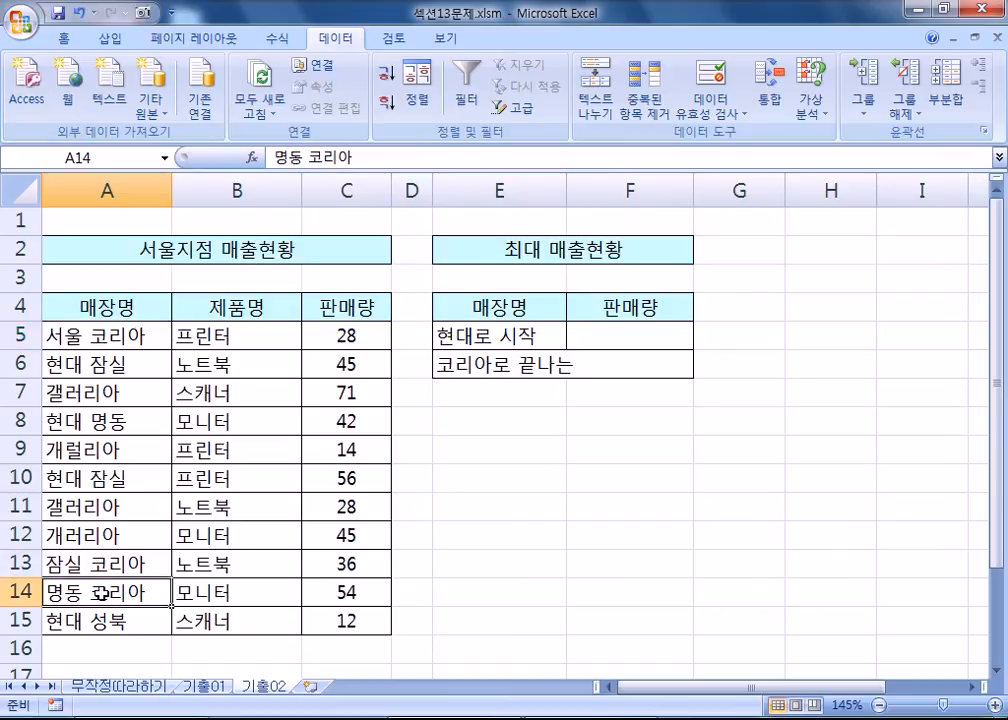
left_click(515, 364)
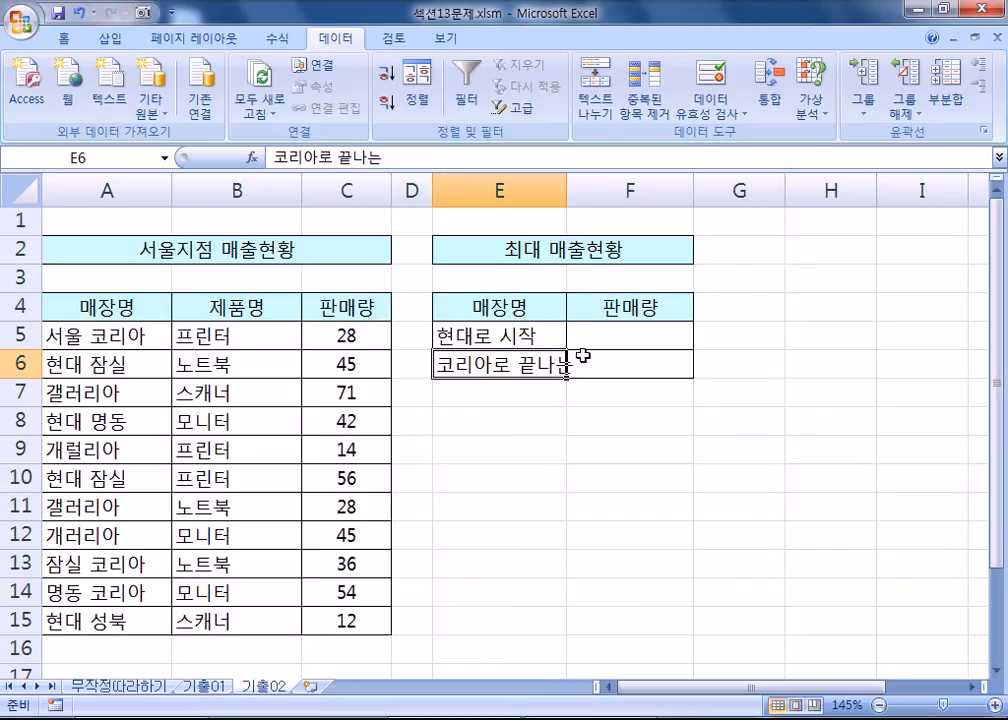
Step: Clear the store-name conditions in E5:E6 and enter the note heading 와일드카드(*, ?) in E8
left_click_drag(508, 335, 477, 381)
key("Delete")
left_click(484, 422)
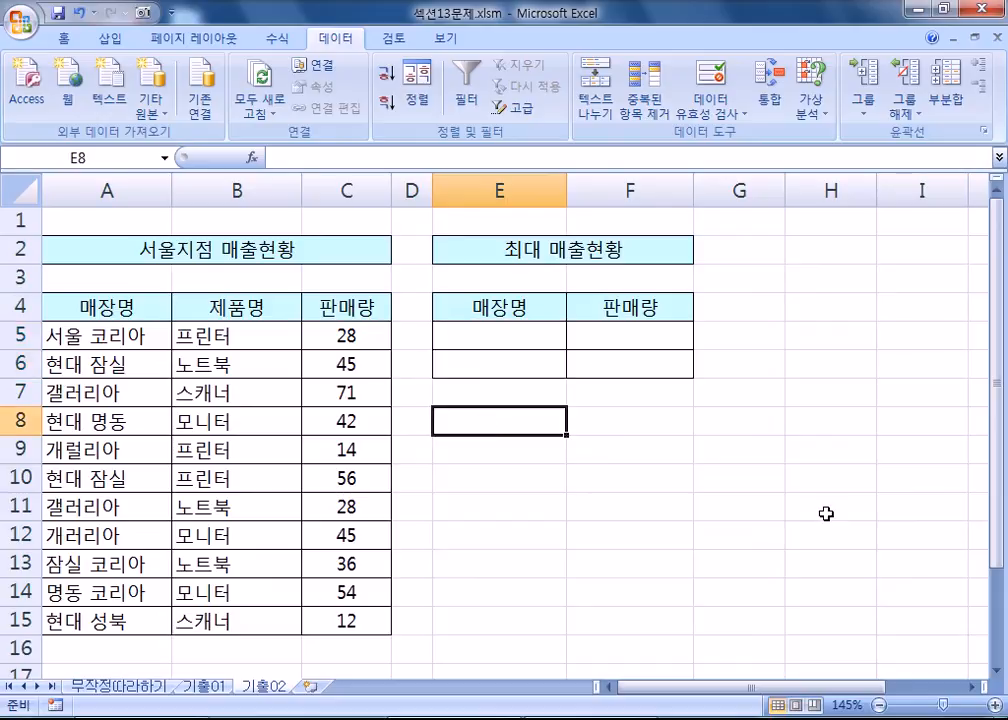
type("ㅗㅇ")
key("BackSpace")
key("BackSpace")
type("와일드카드")
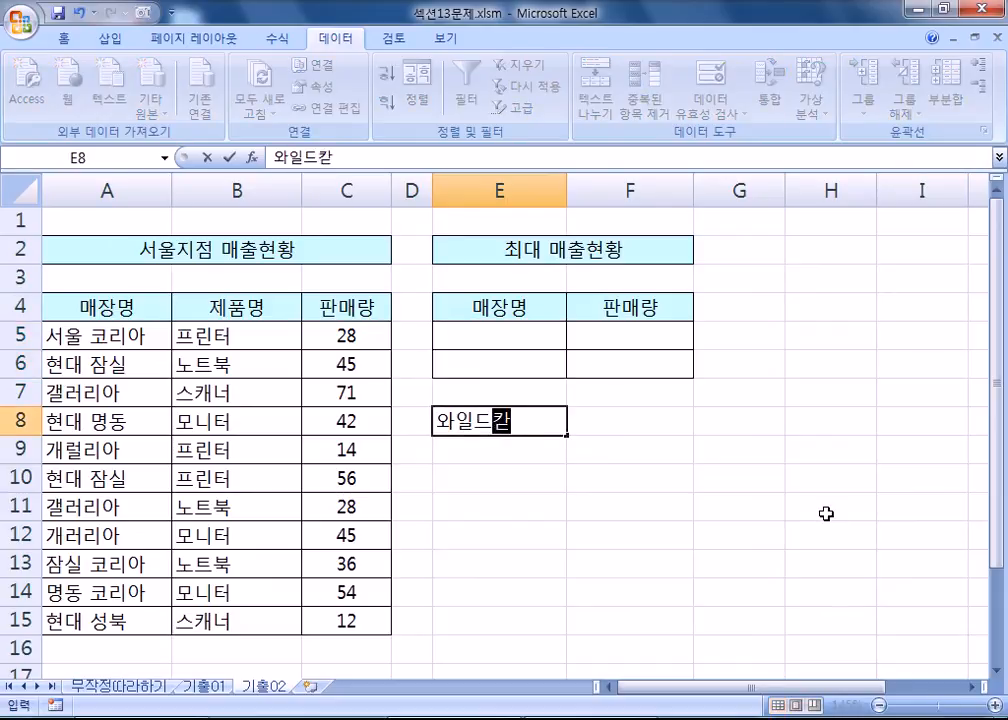
type("(")
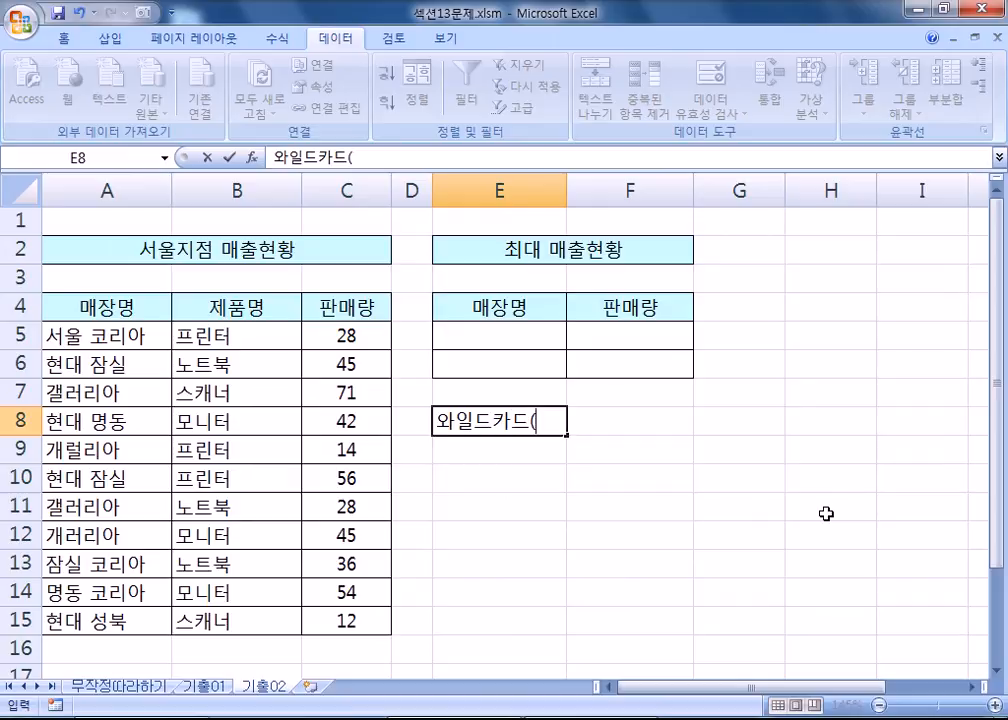
type("*, ?)")
key("Return")
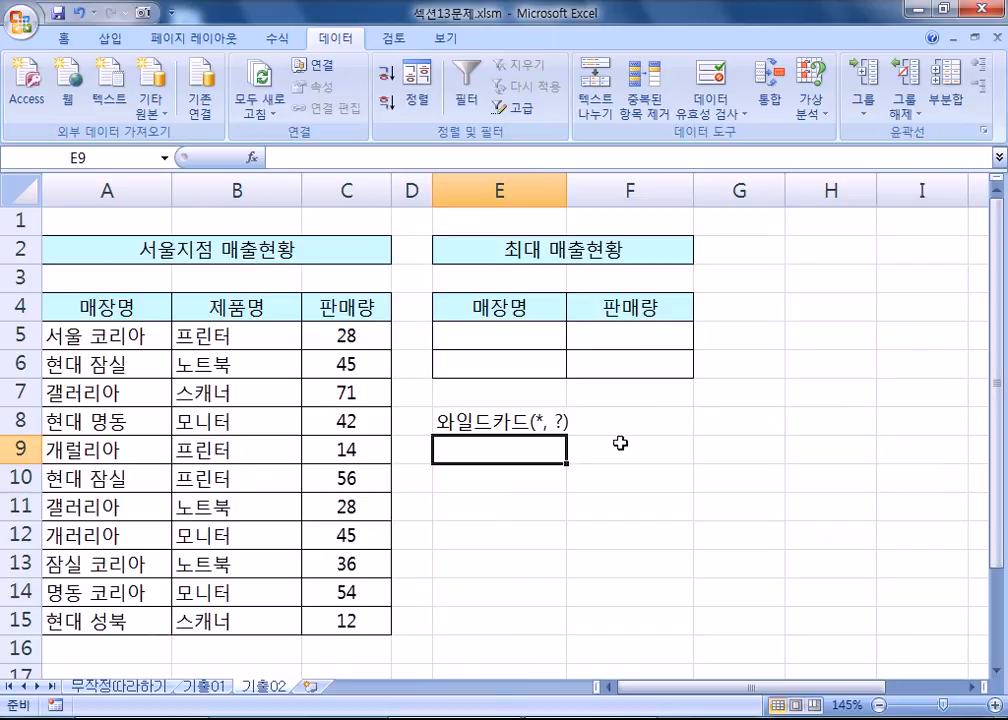
Step: Enter the wildcard explanations * : 모든 것 in E9 and ? : 특정 하나 in E10
type("* : 모드")
type("ㄴ 것")
key("Return")
type("? ")
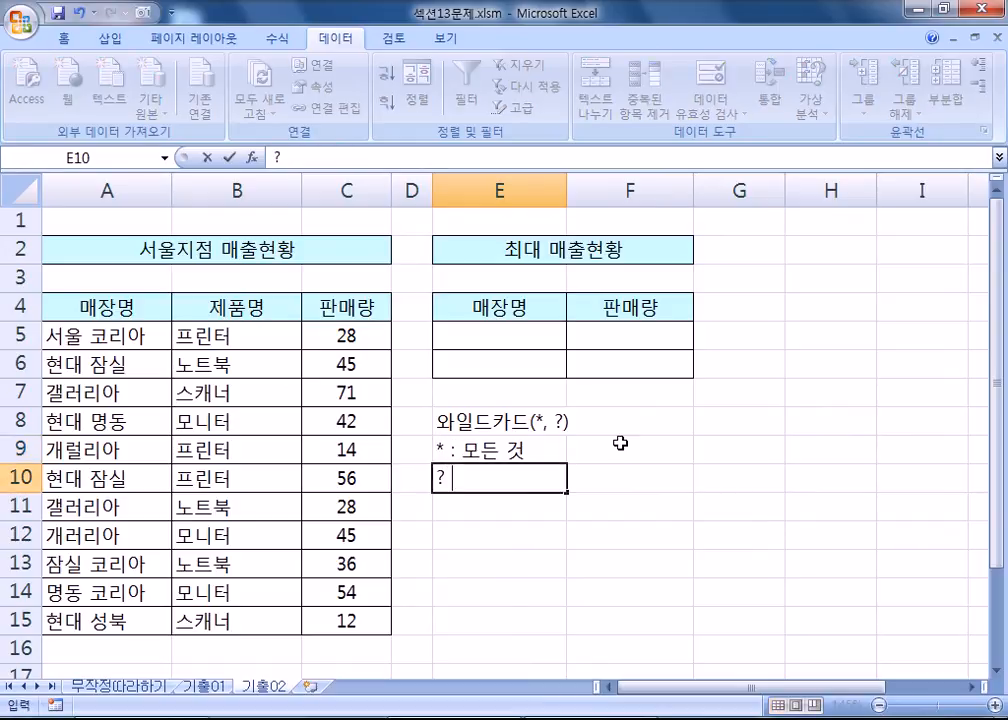
type(": ㄷㅡㄱ정 1개")
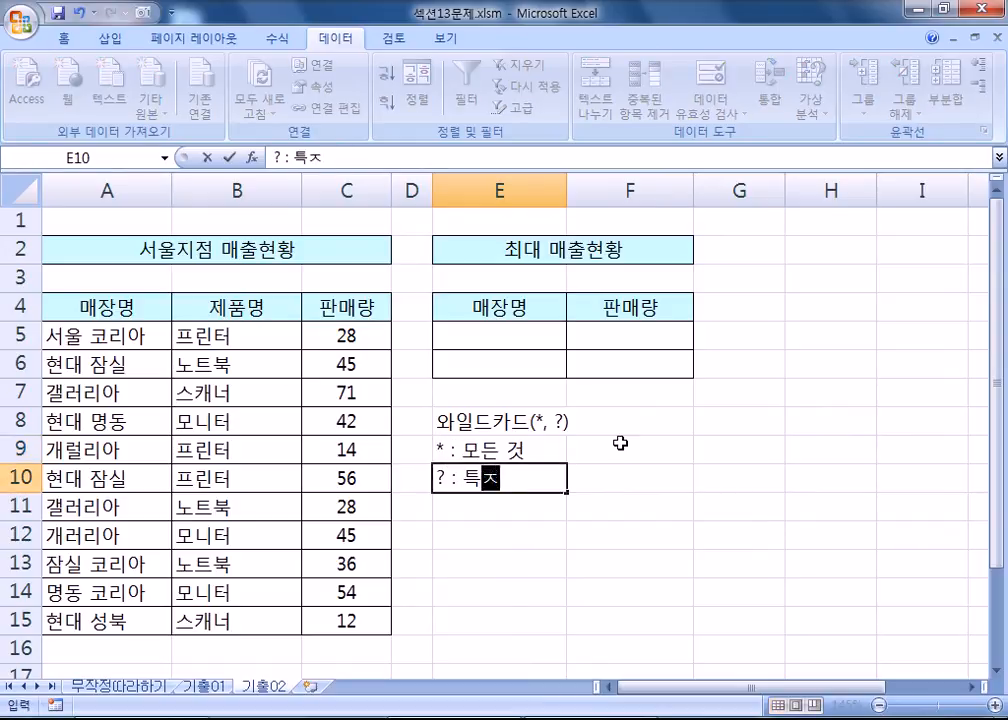
key("BackSpace")
key("BackSpace")
key("BackSpace")
type("하나")
key("Return")
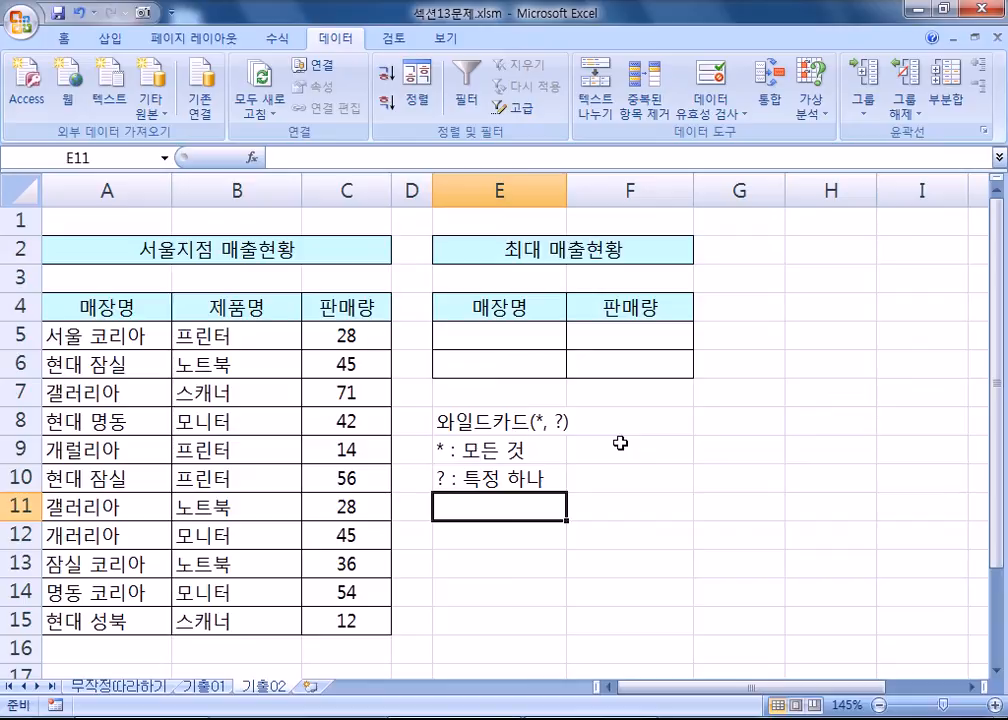
Step: Enter the wildcard store-name conditions 현대* in E5 and *코리아 in E6
left_click(529, 330)
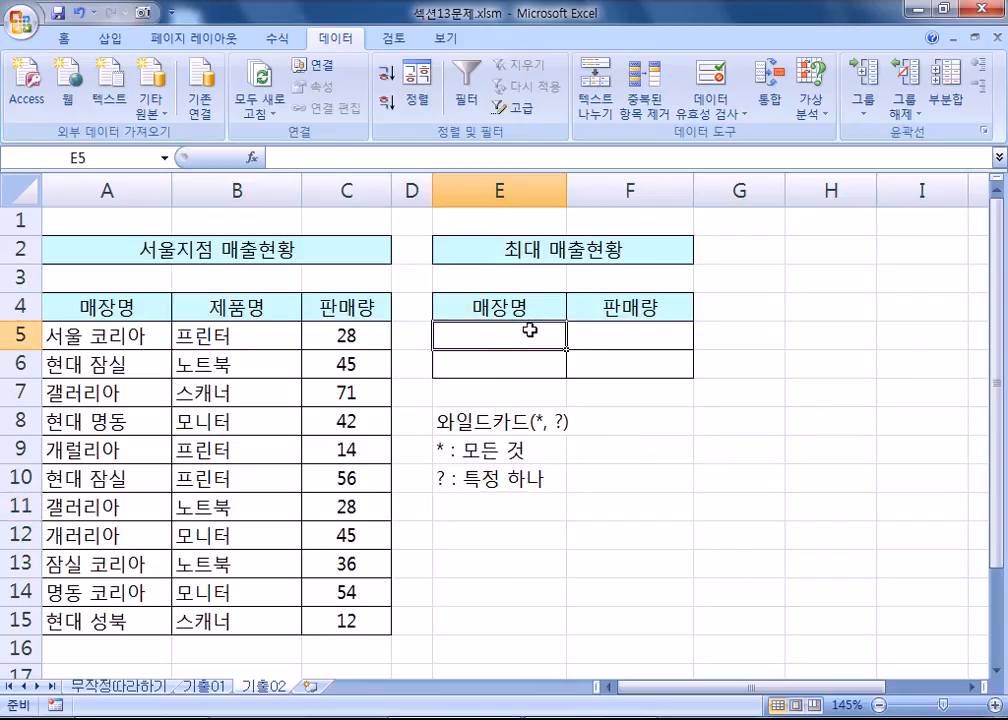
type("현대")
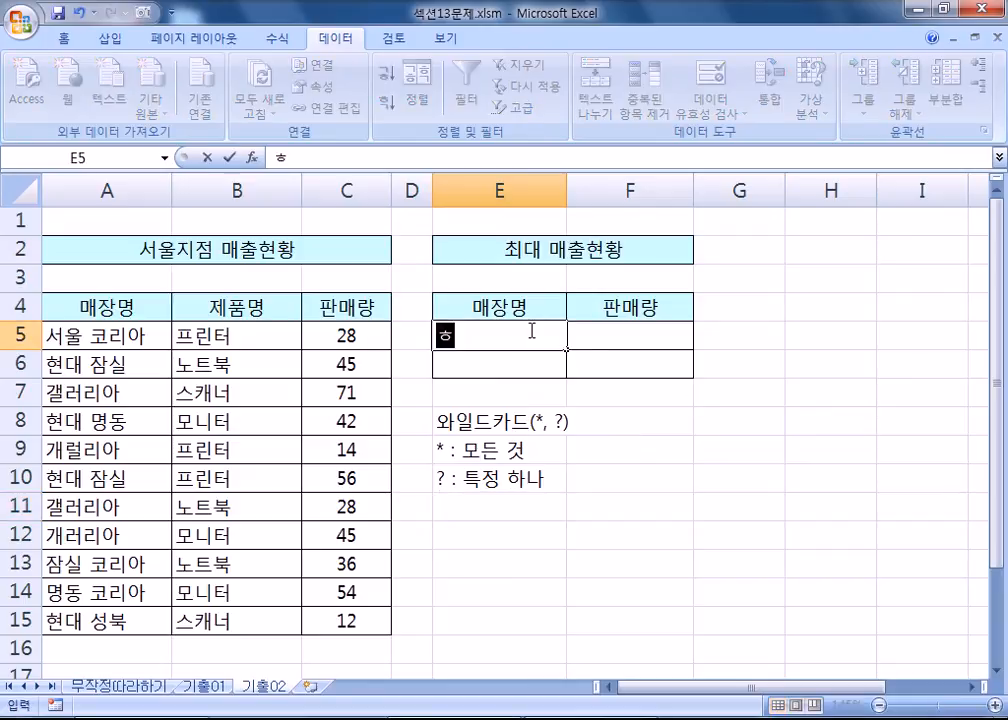
type("*")
key("Return")
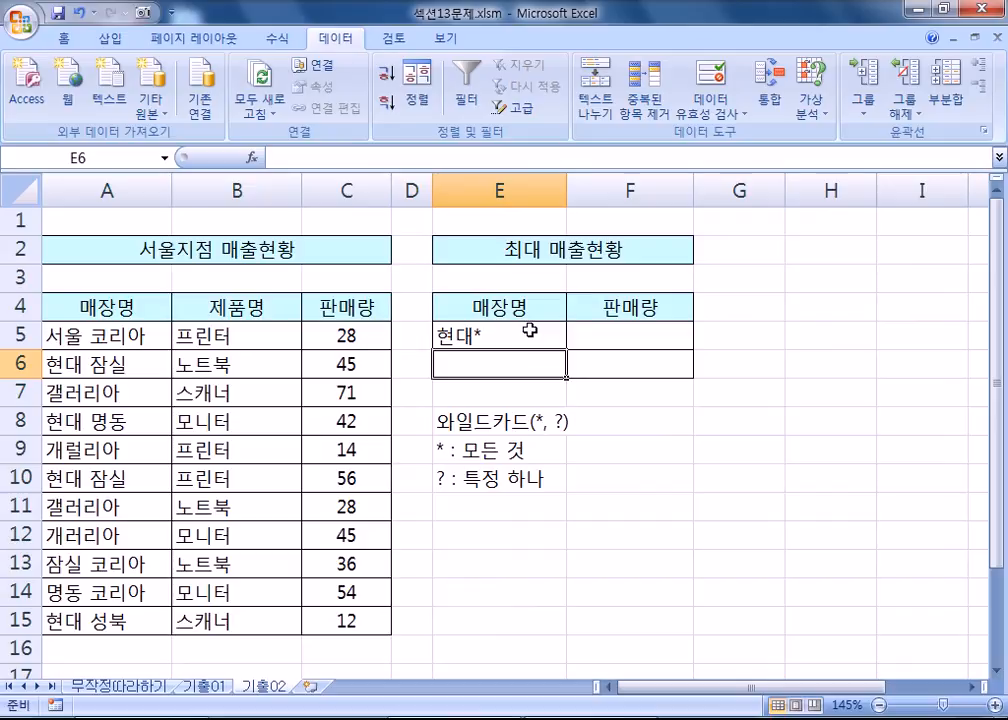
type("*코리아")
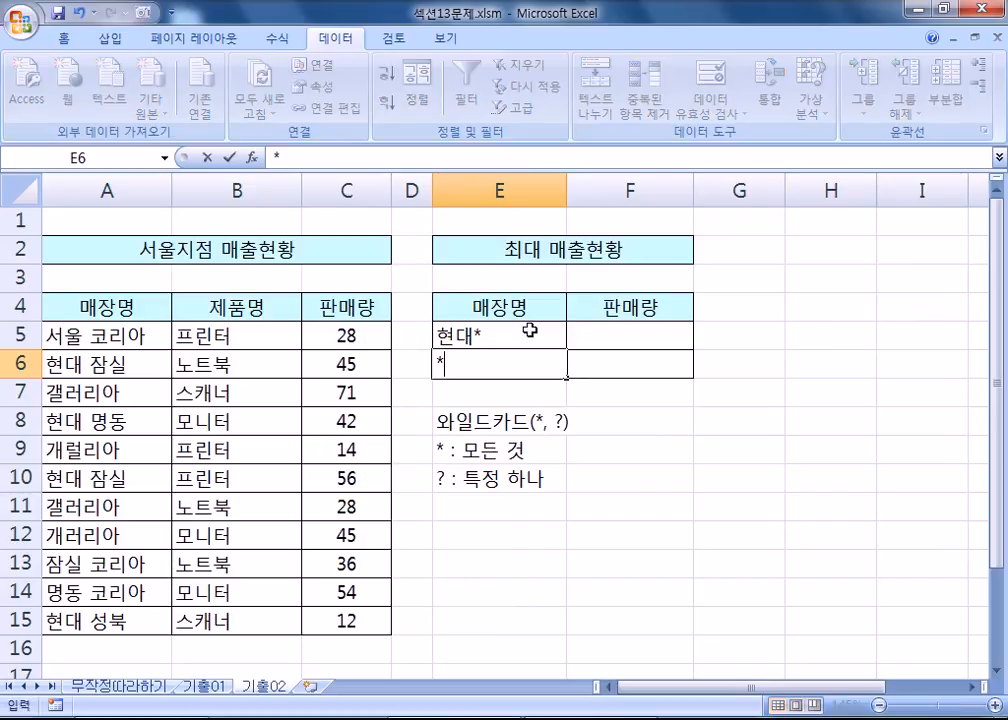
key("Return")
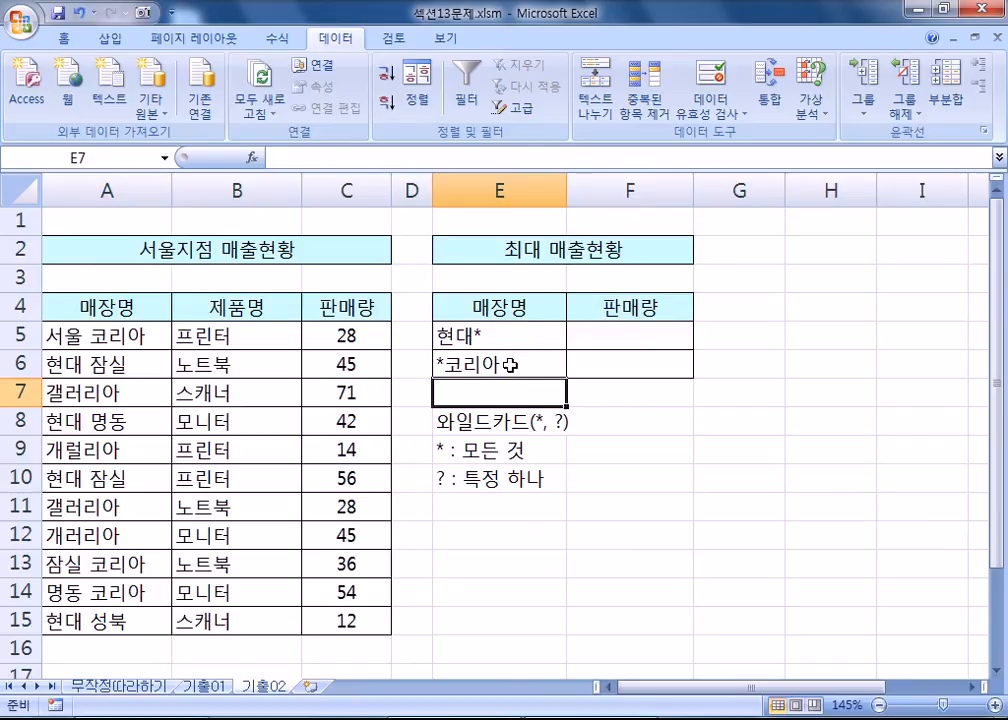
Step: Examine the text and asterisk parts of the conditions in E6 and E5, leaving both cells unedited
double_click(560, 363)
double_click(510, 362)
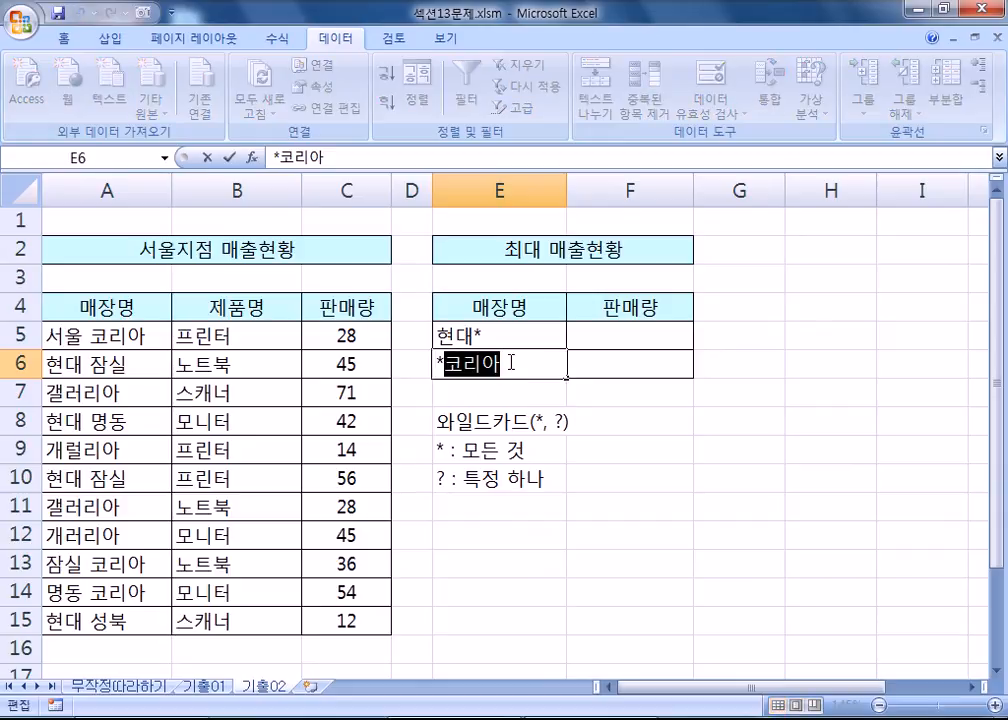
left_click_drag(444, 363, 533, 362)
left_click(515, 340)
double_click(497, 336)
left_click_drag(481, 334, 512, 330)
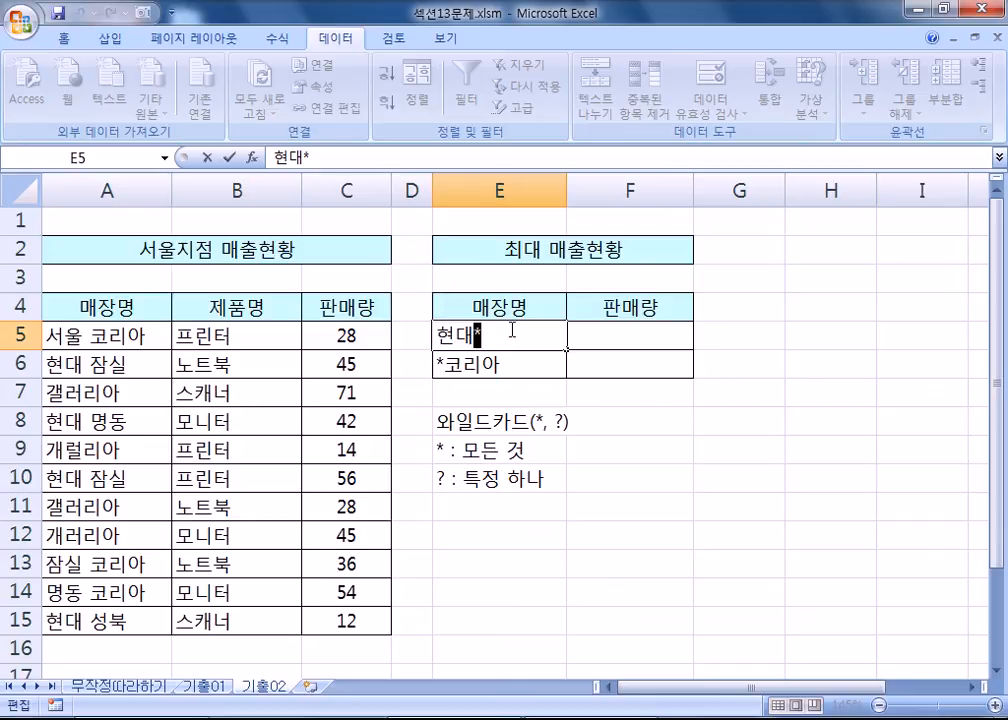
left_click_drag(474, 334, 369, 336)
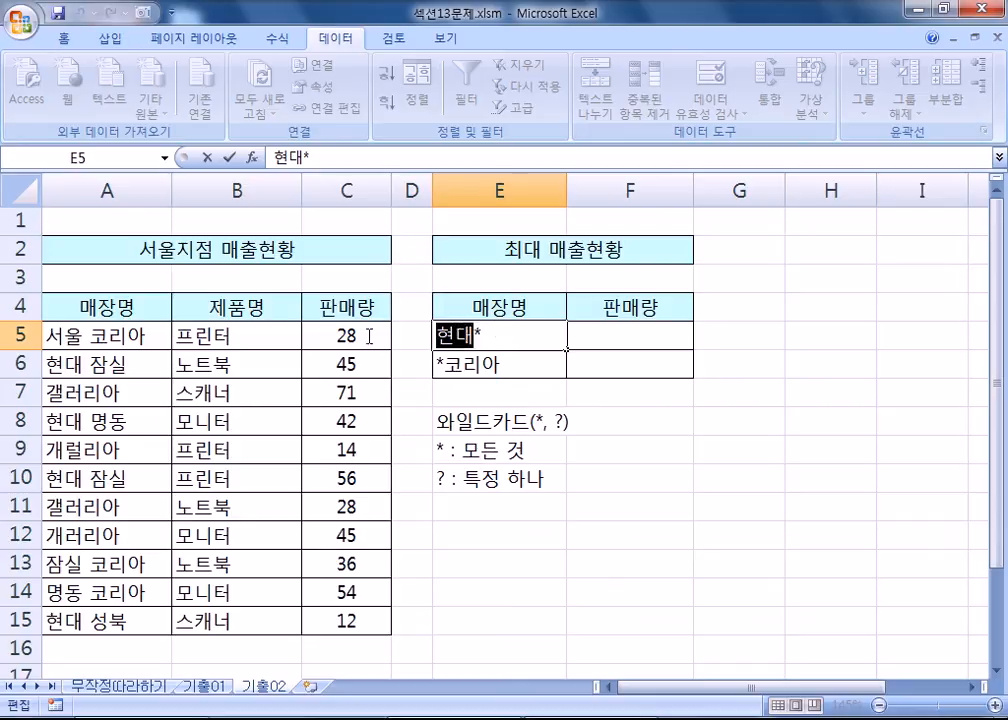
key("Escape")
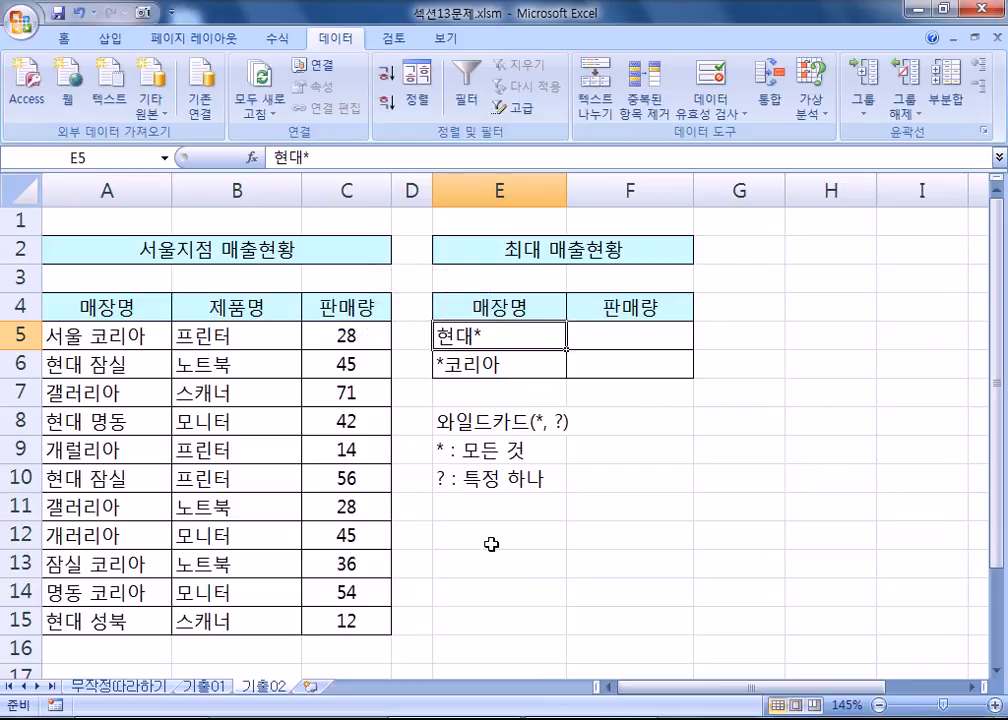
left_click(491, 544)
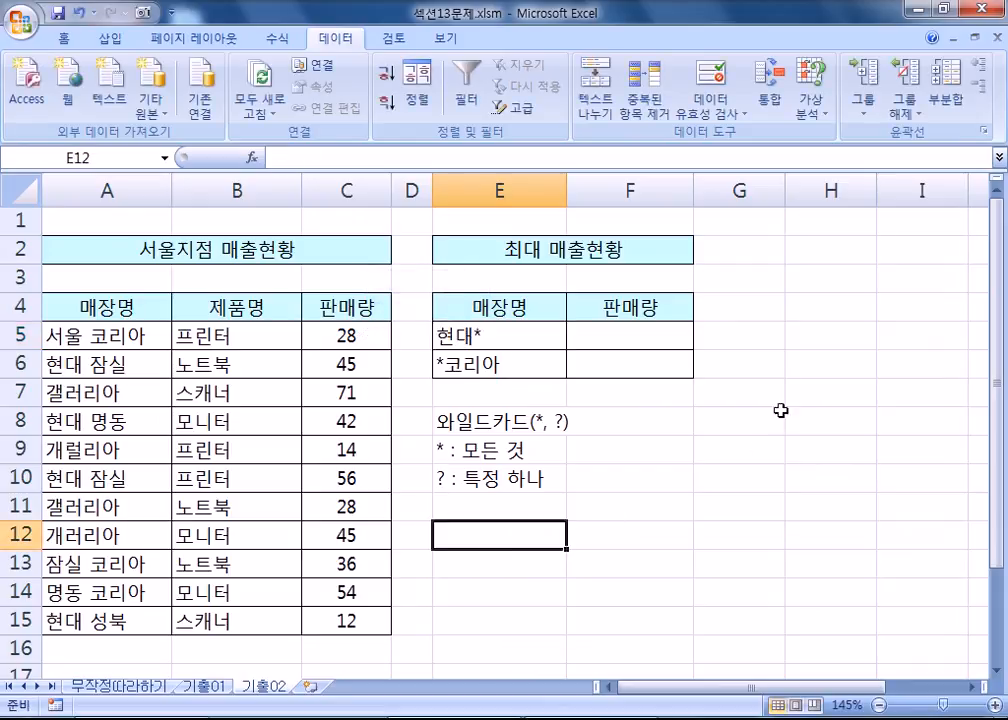
Step: Add a contains-text wildcard example with the heading 주소 in G8 and *서초* in G9
left_click(729, 424)
type("주소")
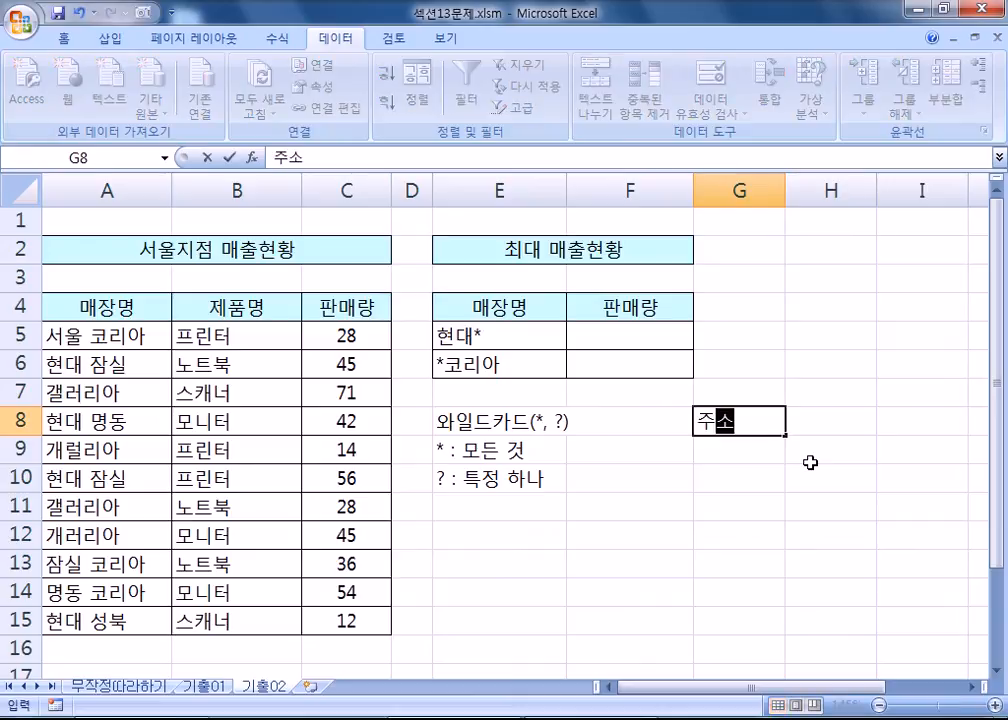
key("Return")
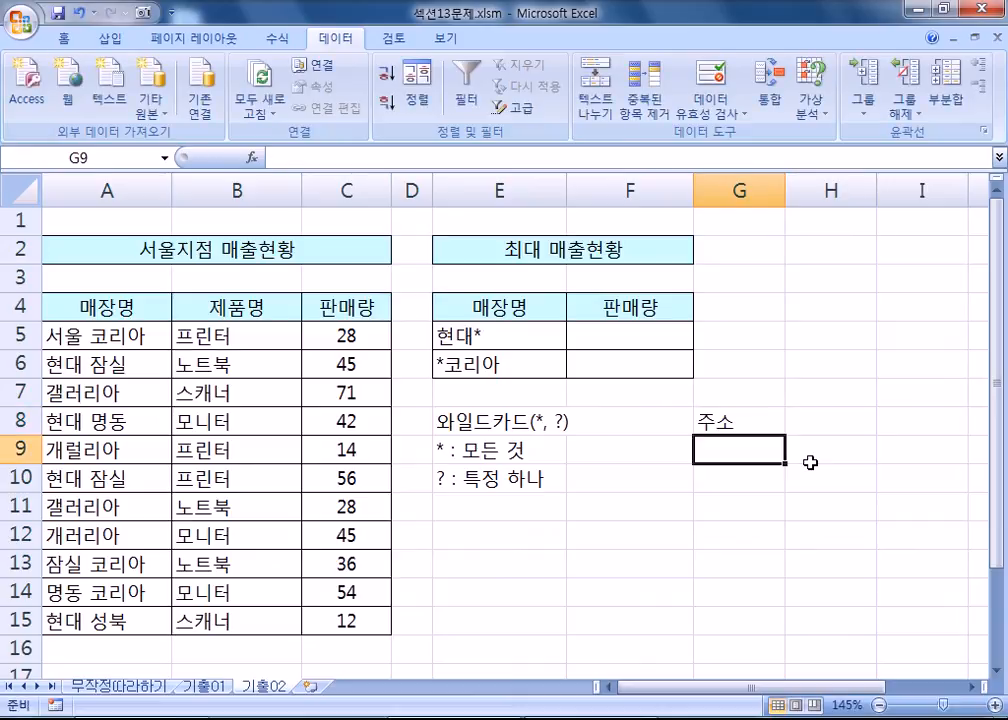
type("*")
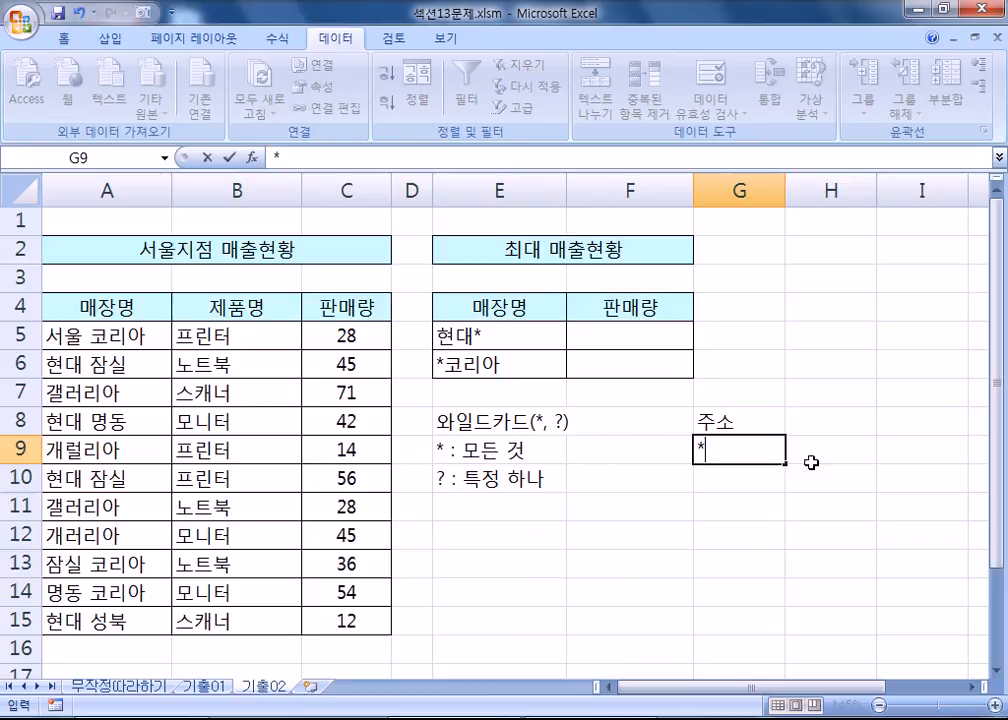
type("서초*")
key("Return")
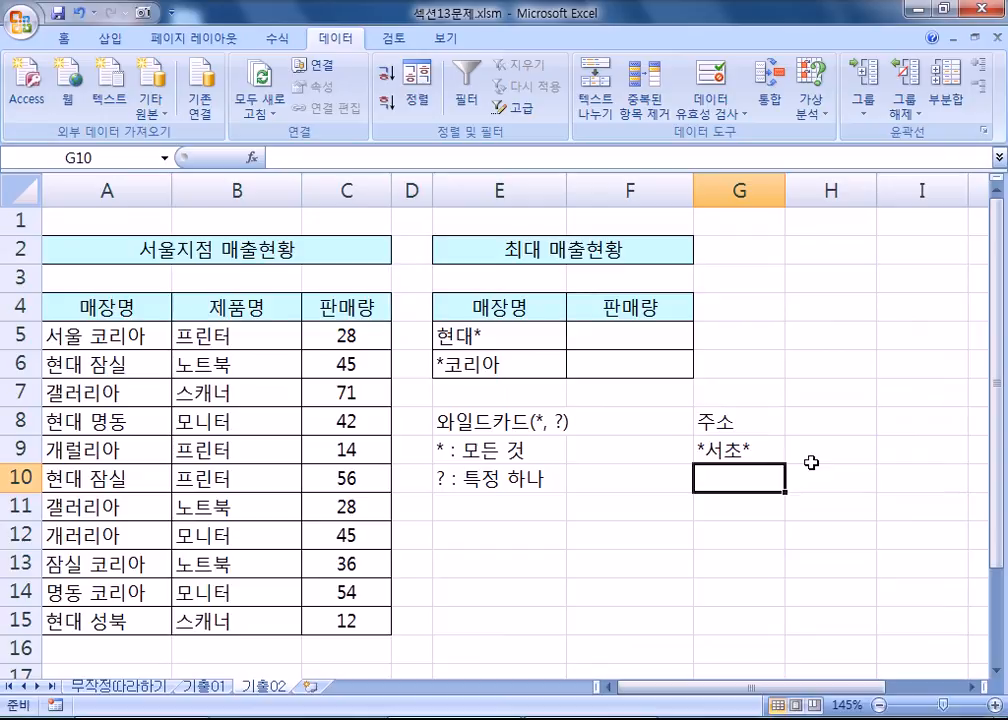
Step: Enter the explanation 주소에 "서초"라는 글자가 포함 in G10 and compare the *서초* example with the conditions in E5:E6
type("주소에 ")
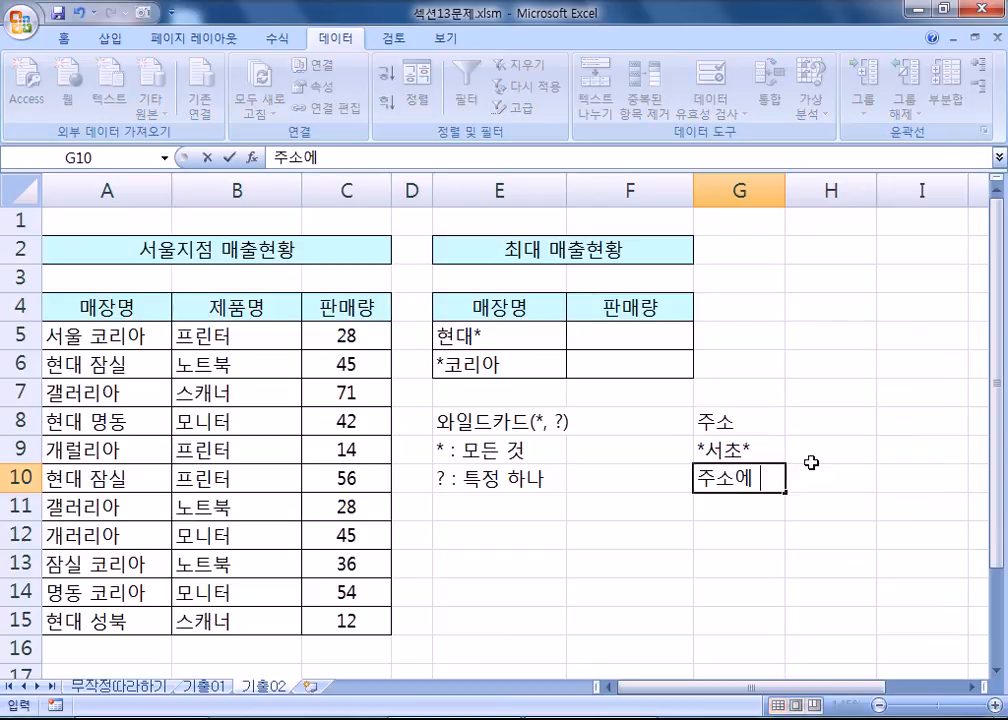
type("\"ㅅ서초")
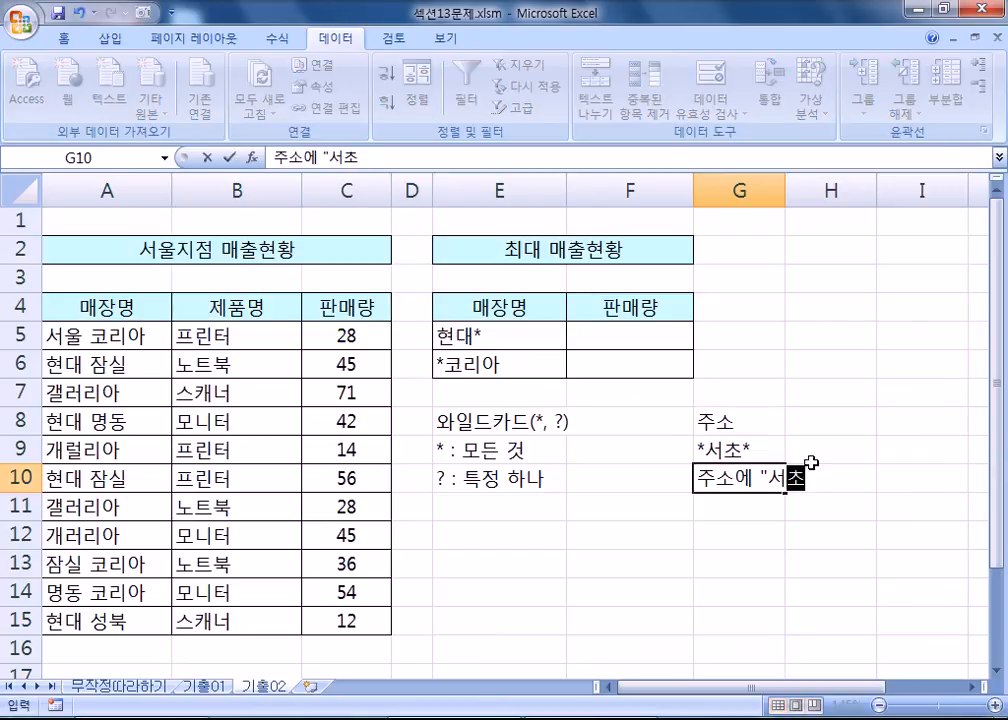
type("\"라는 글자")
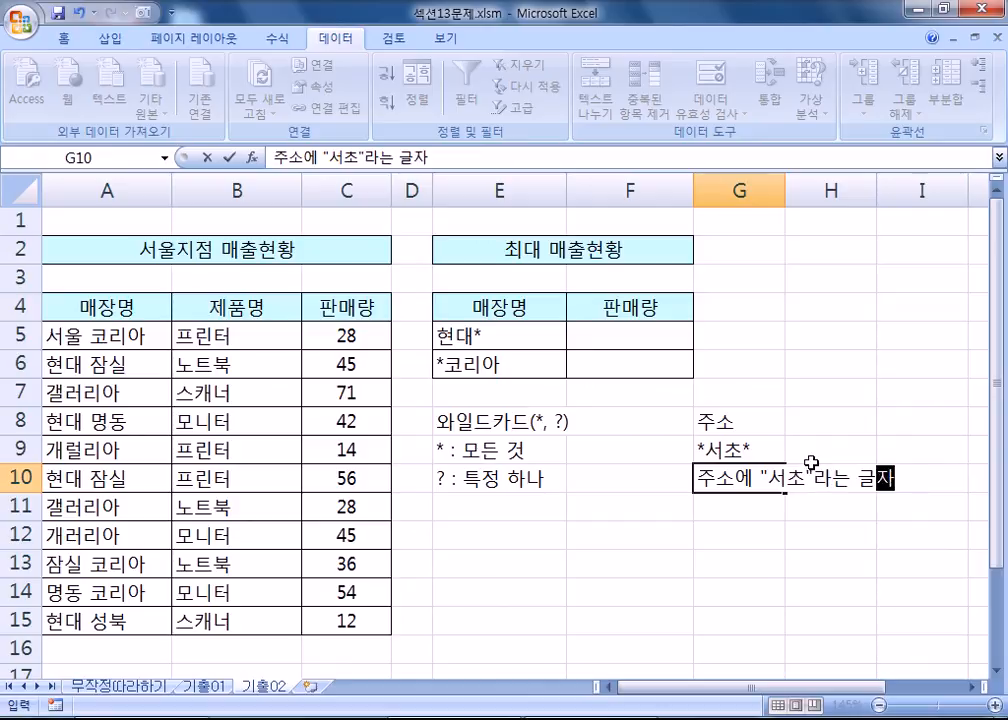
type("가 포하ㅁ")
key("Return")
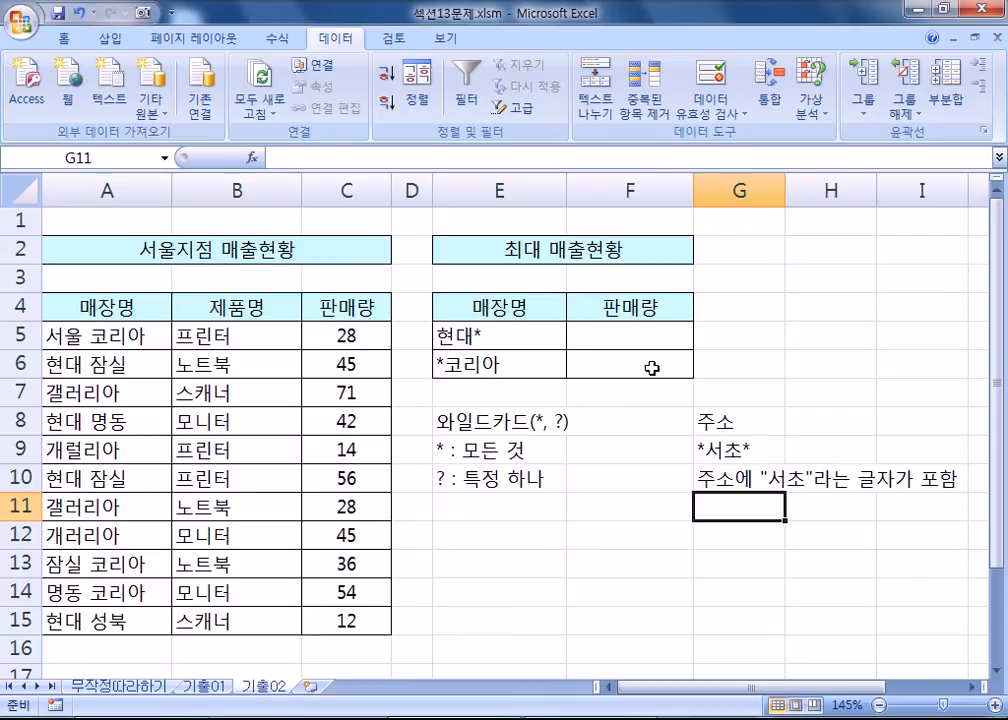
left_click_drag(519, 344, 509, 368)
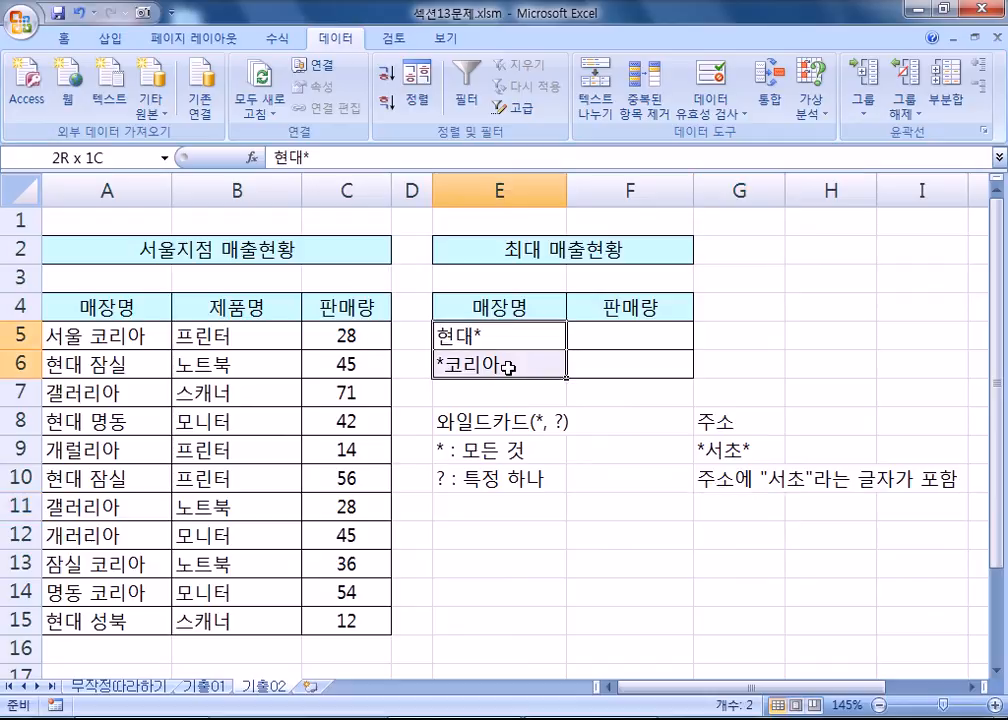
left_click(740, 451)
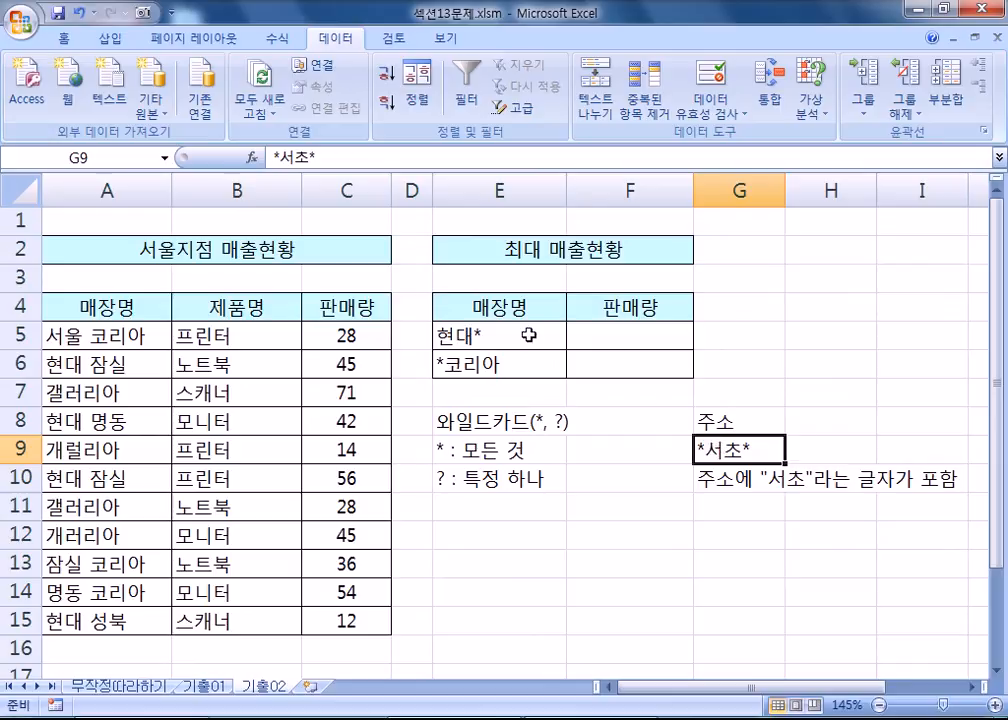
Step: Consolidate the source range A4:C15 into E4:F6 with the 합계 function, using both 첫 행 and 왼쪽 열 as labels
left_click_drag(522, 310, 627, 358)
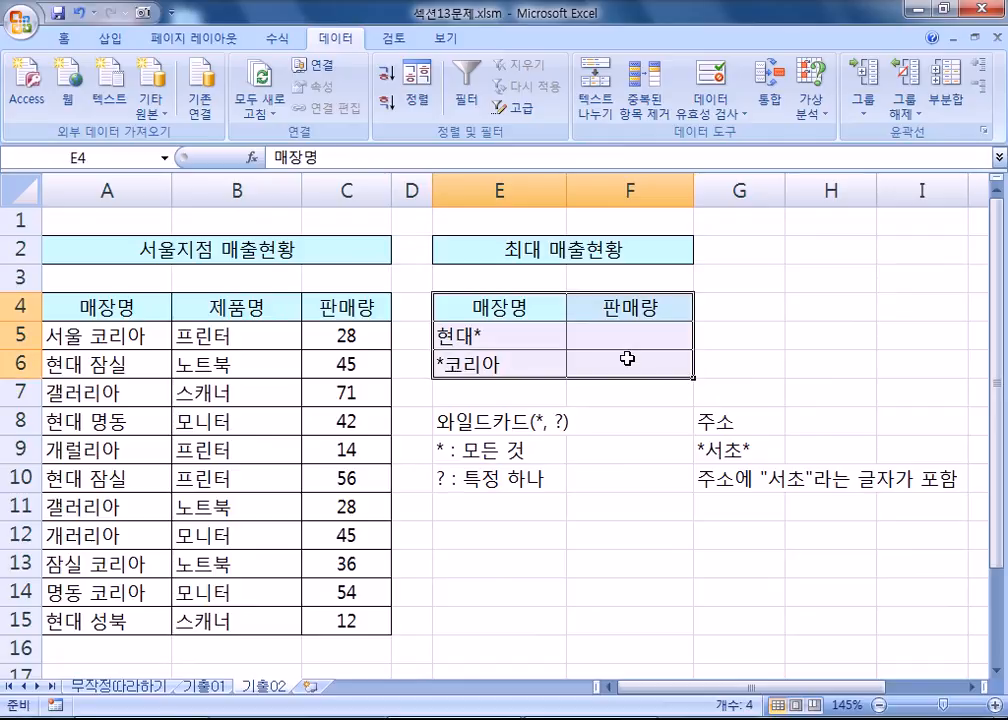
left_click(778, 98)
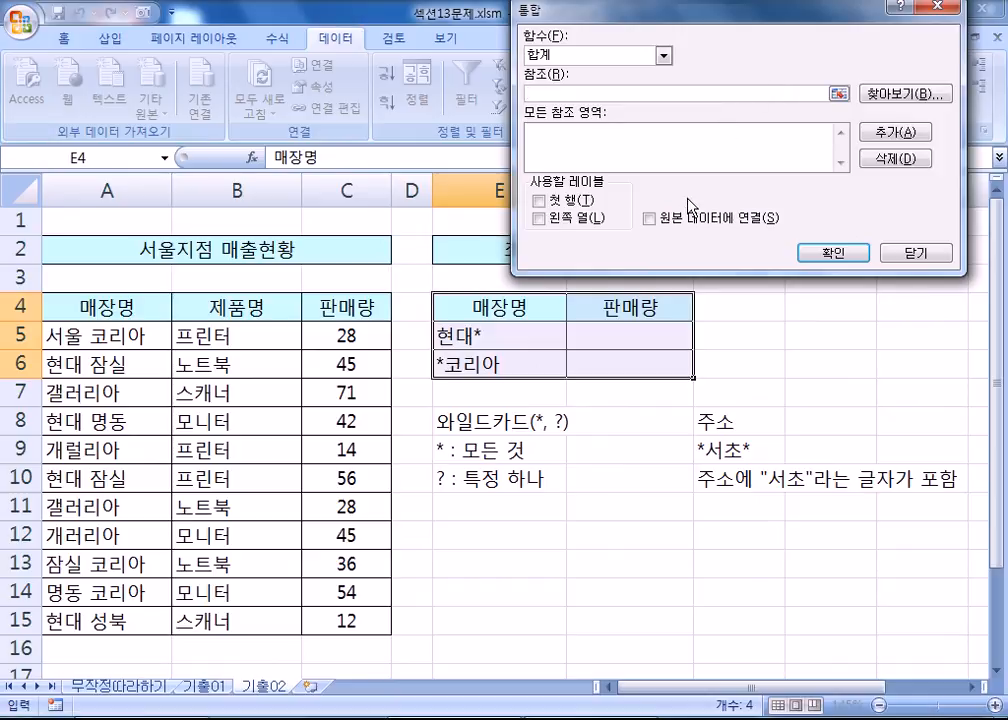
key("Escape")
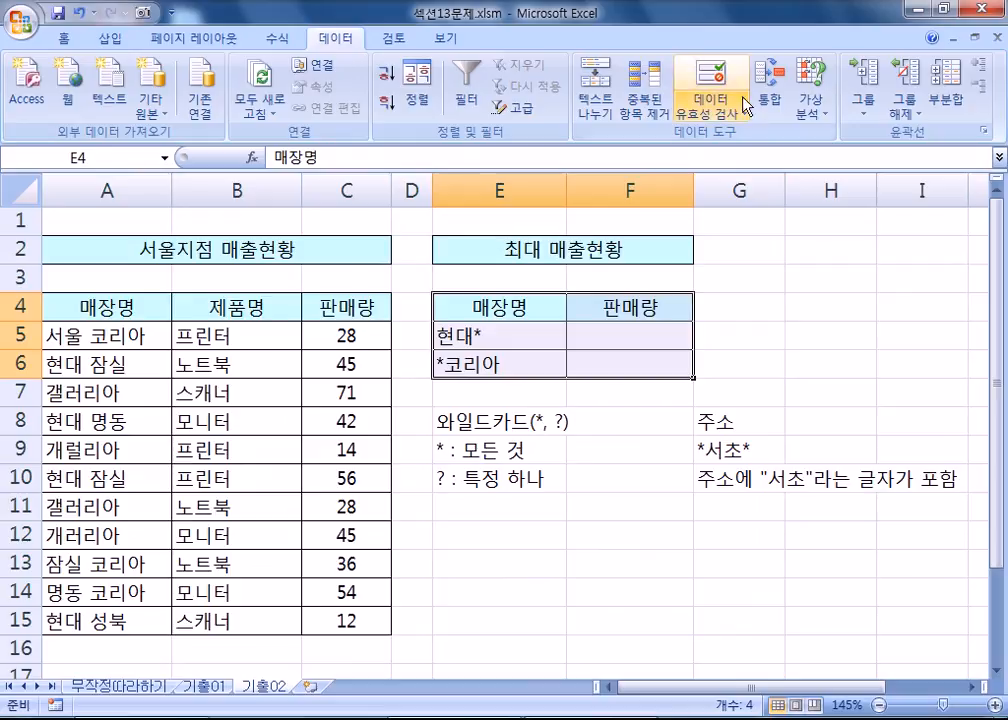
left_click(769, 92)
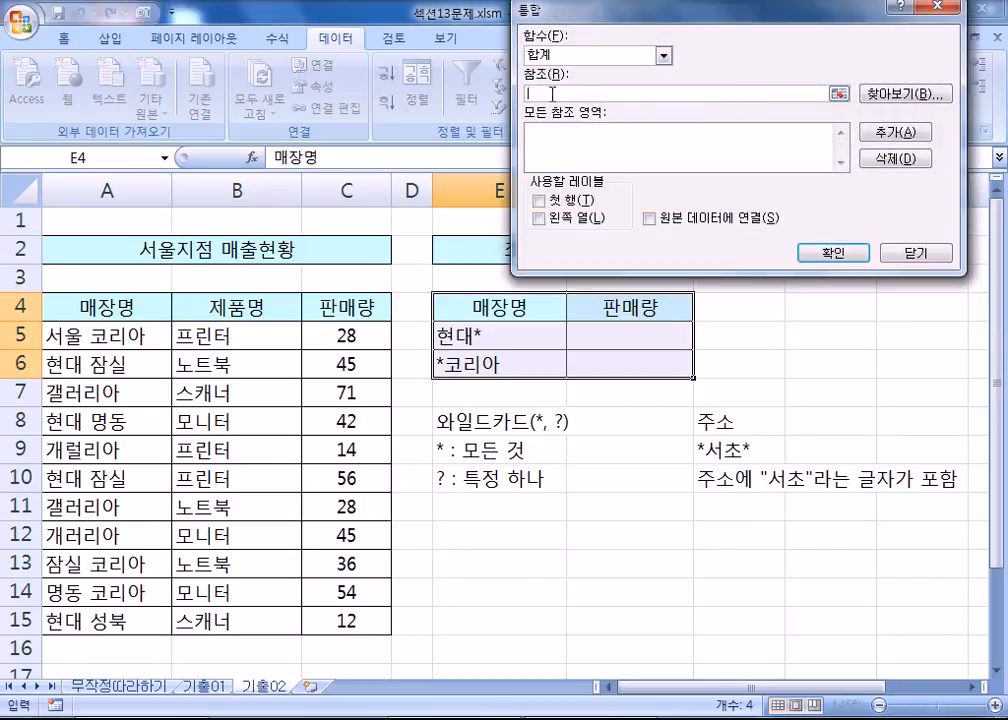
left_click_drag(103, 309, 357, 618)
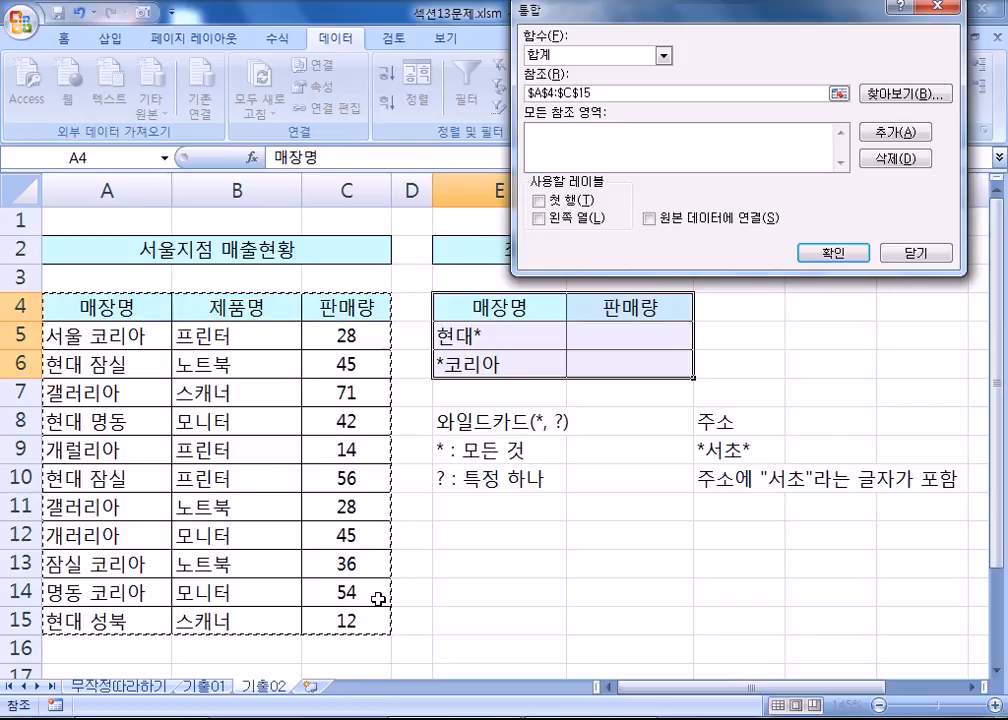
left_click(897, 134)
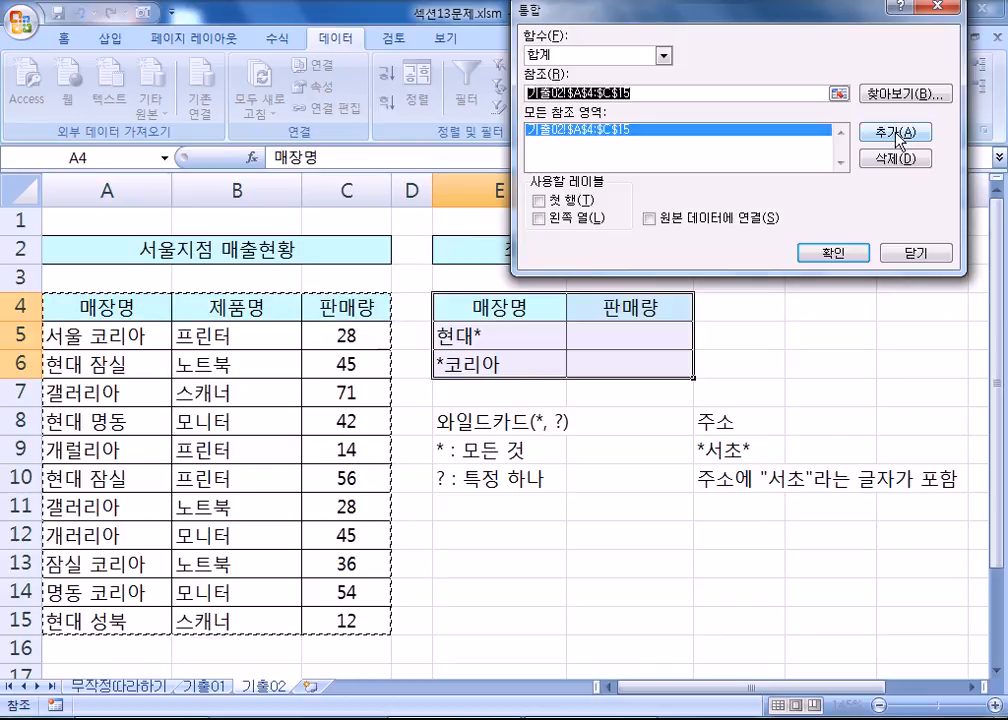
left_click(539, 200)
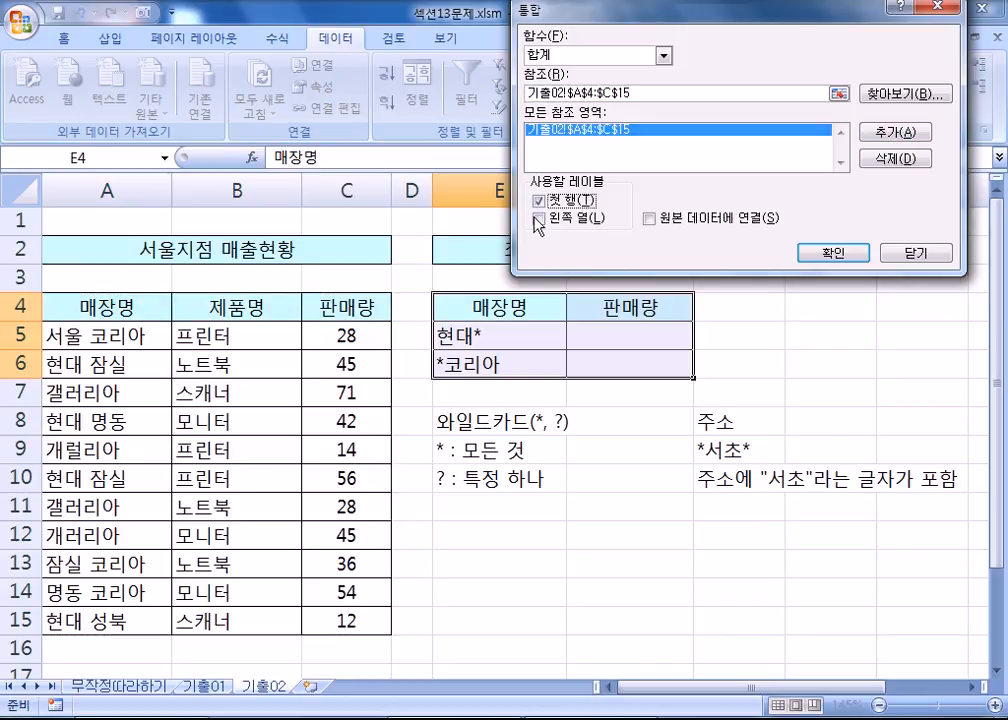
left_click(539, 218)
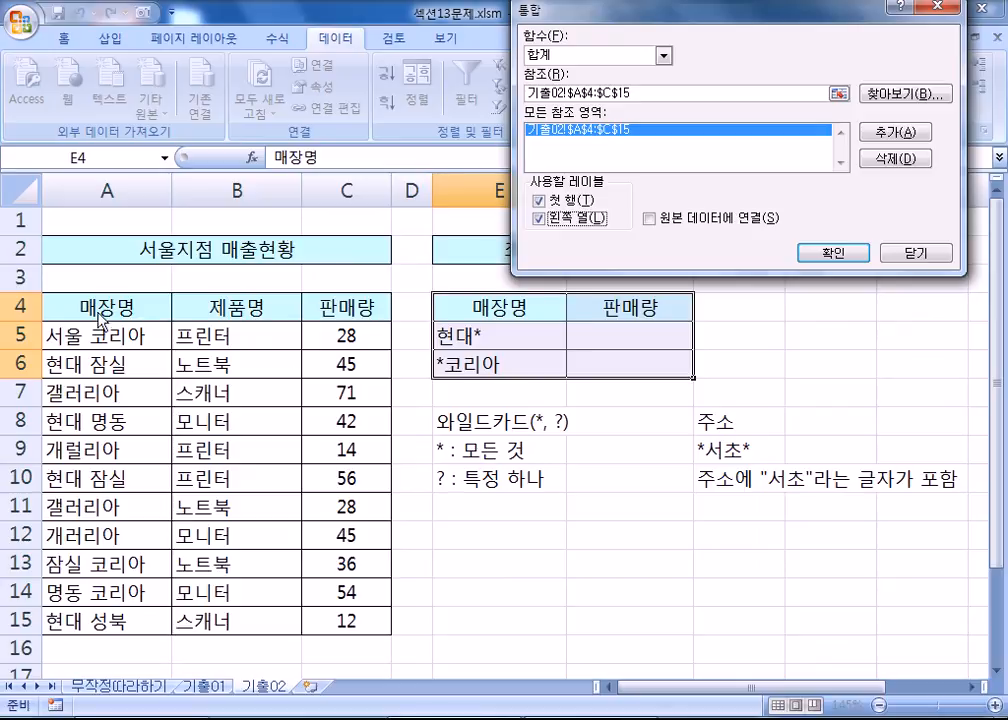
left_click(652, 92)
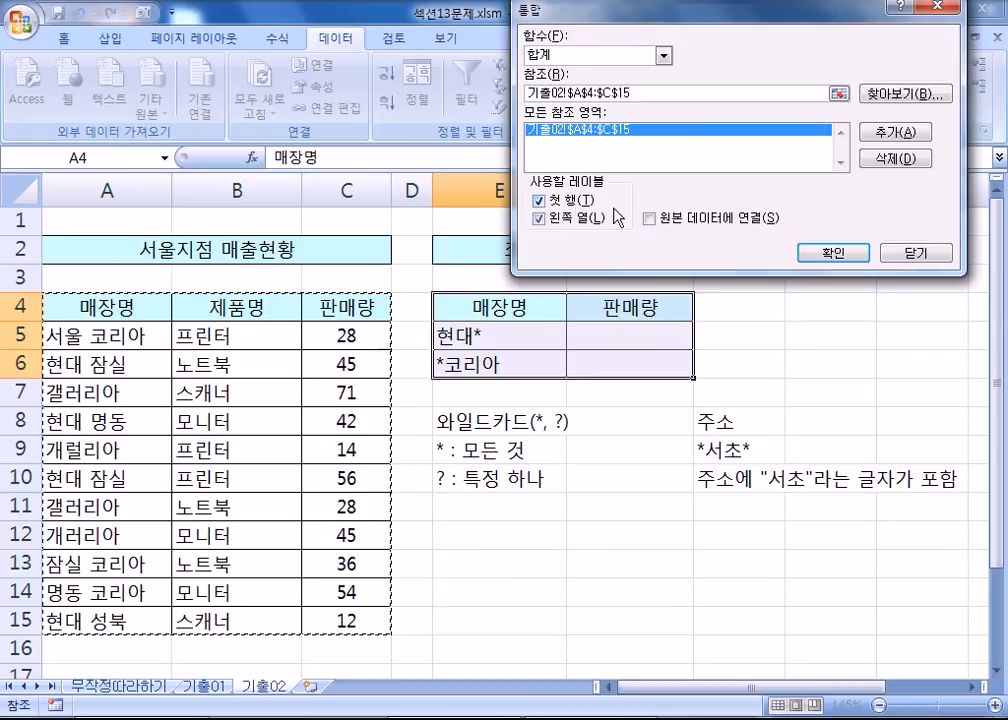
left_click(832, 253)
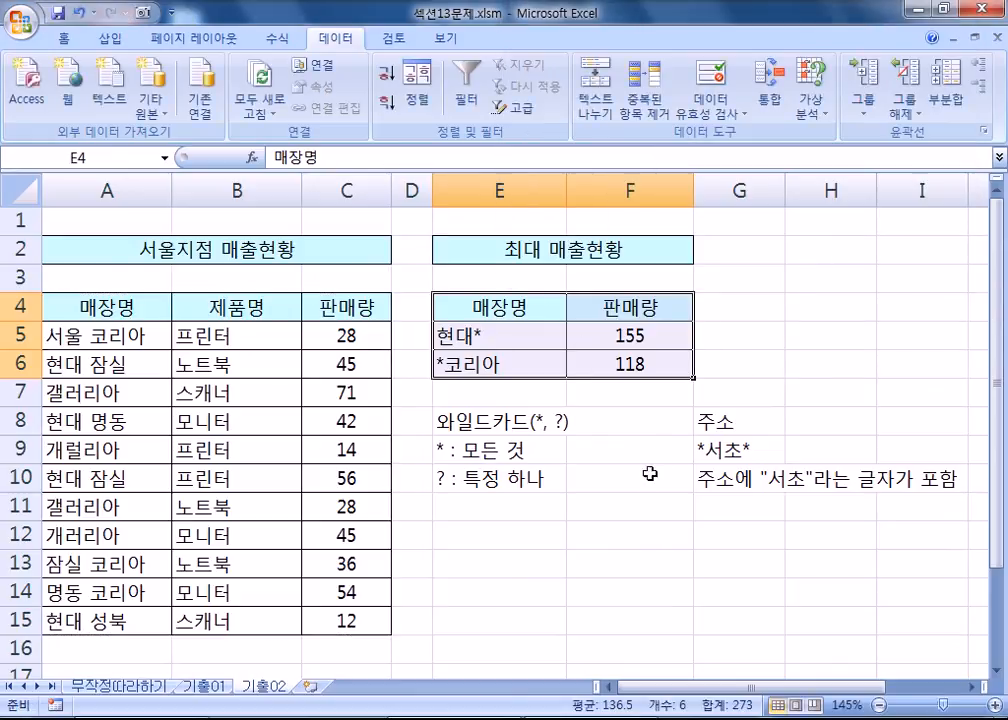
Step: Check the 판매량 values of the stores ending in 코리아 and those starting with 현대 against the consolidated results in F5:F6
left_click(100, 336)
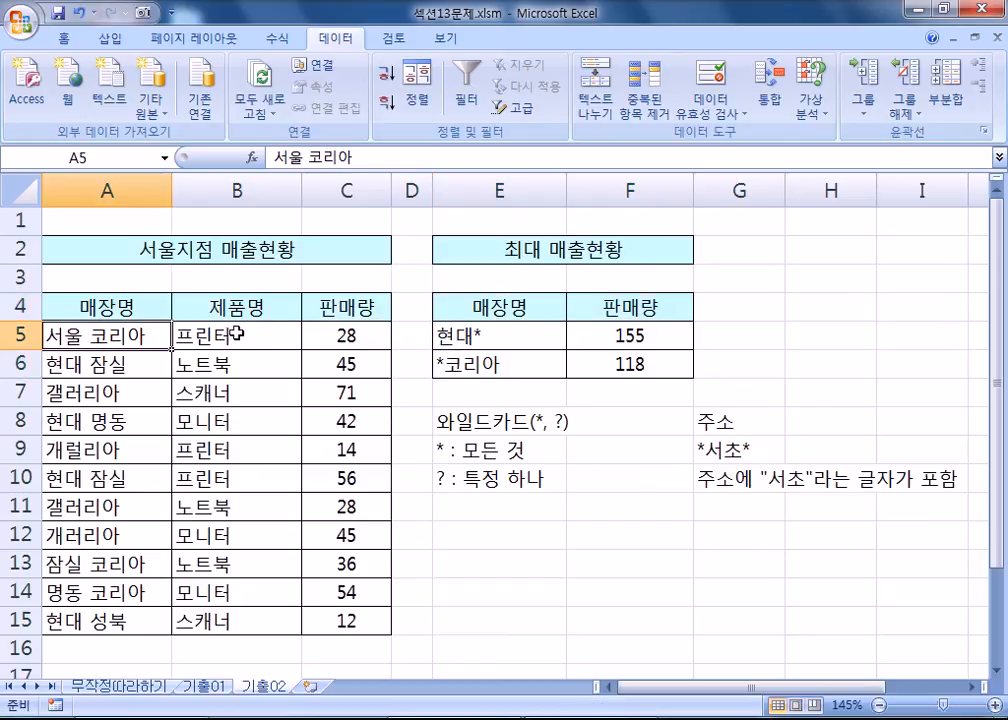
left_click(344, 334)
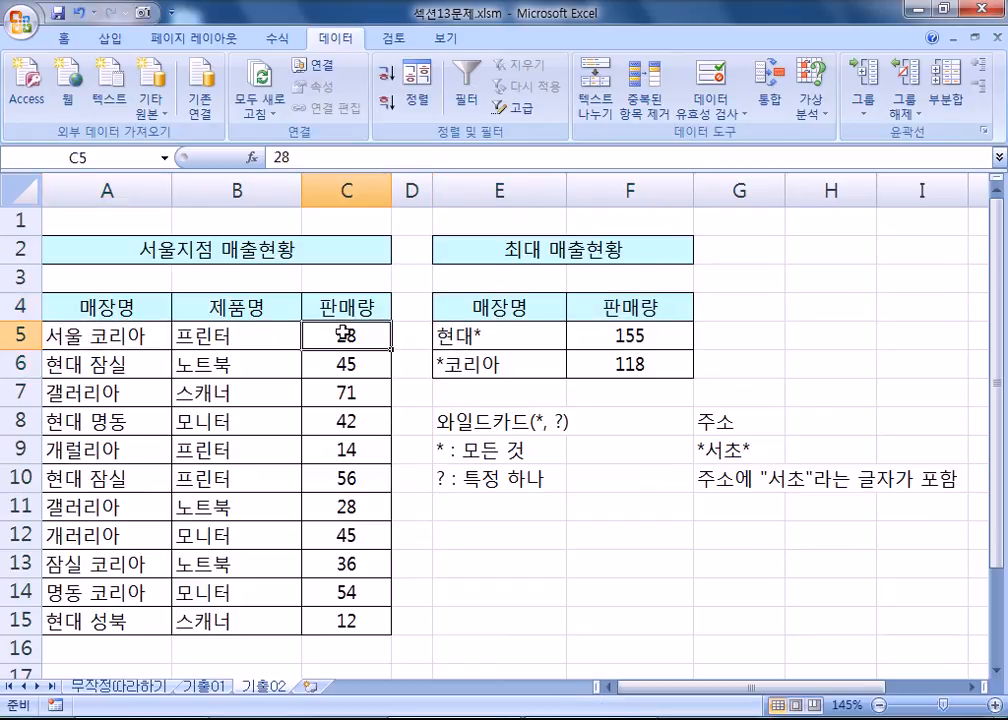
left_click(344, 568)
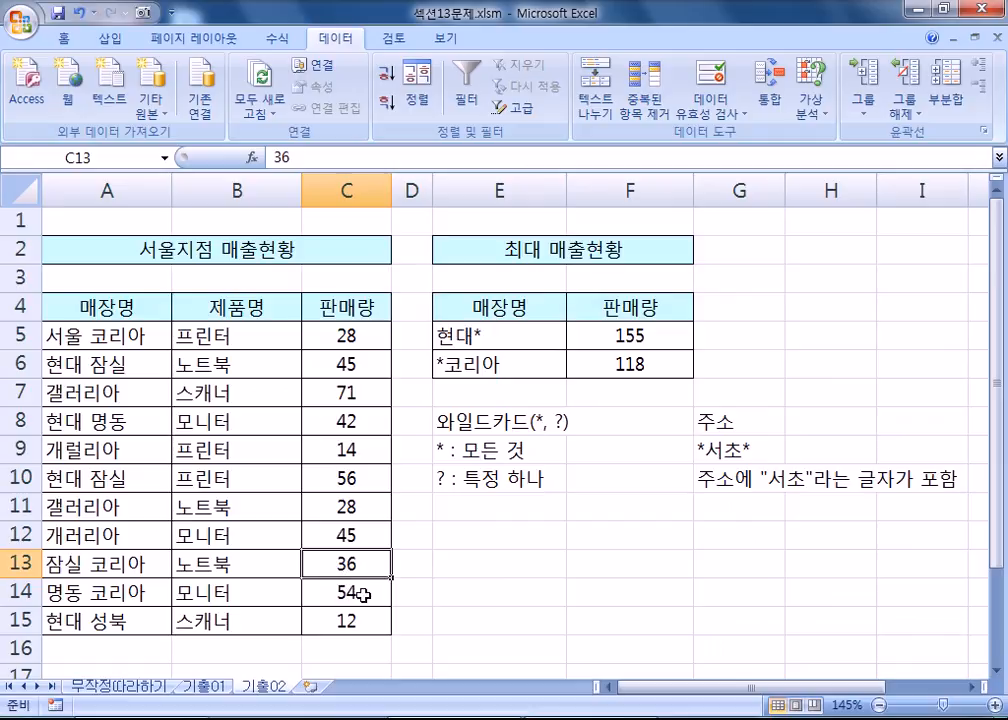
left_click(364, 594)
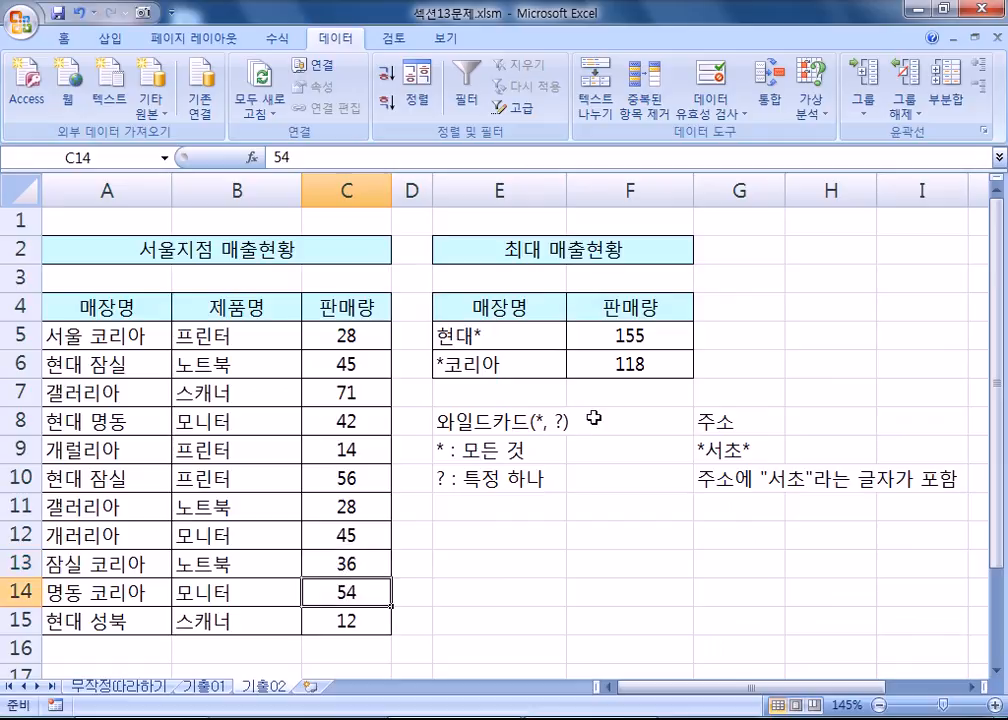
left_click(106, 360)
left_click(352, 360)
left_click(346, 422)
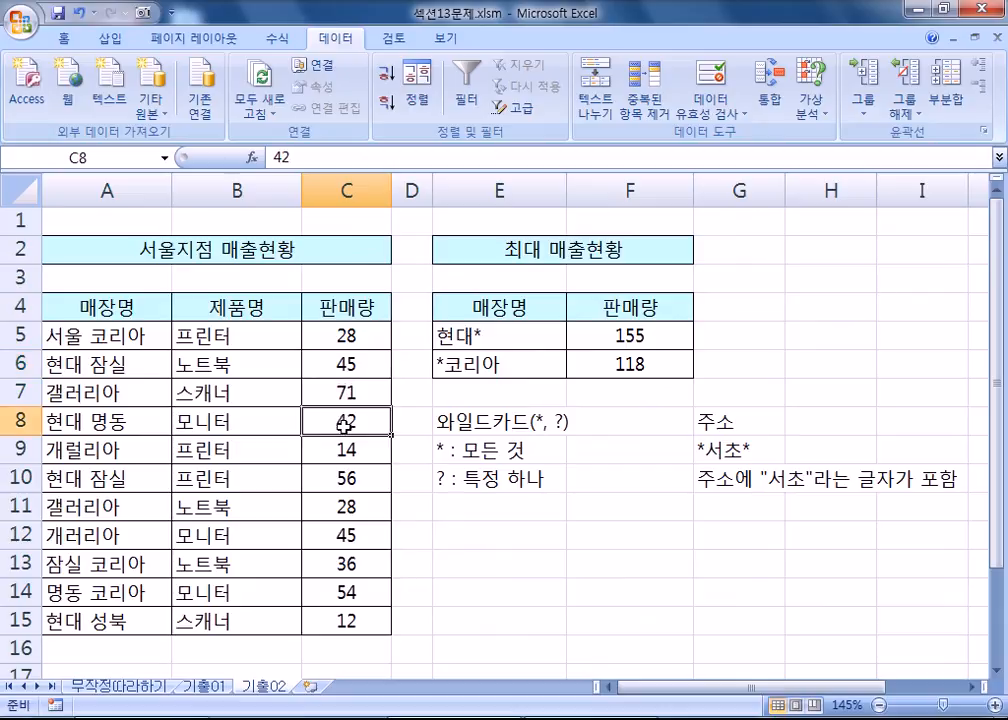
left_click(338, 478)
left_click(342, 620)
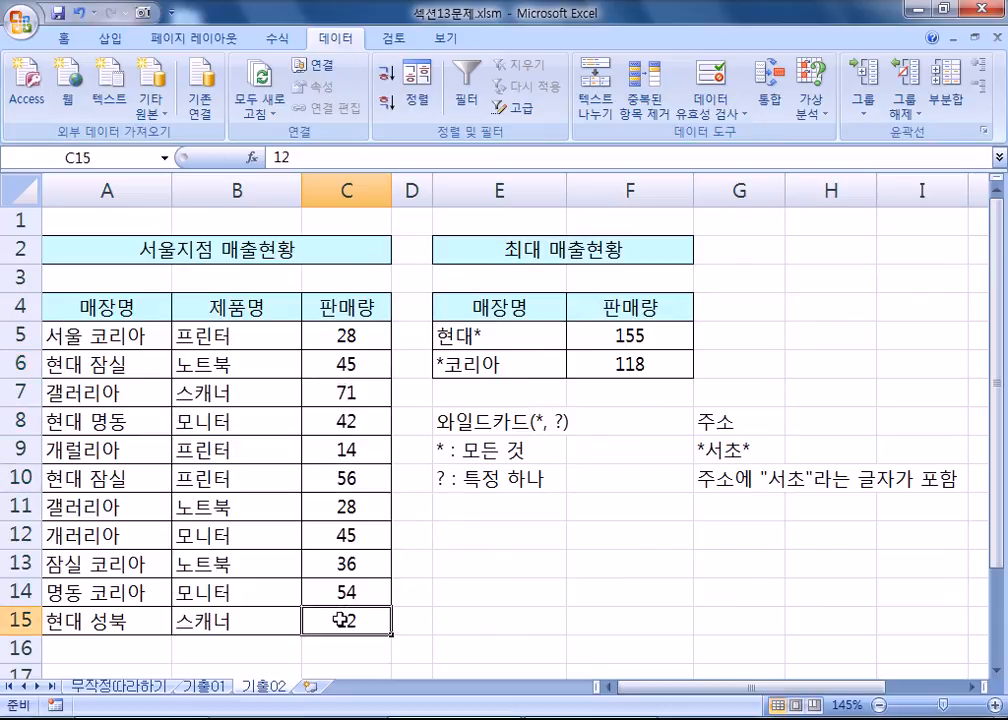
left_click(622, 333)
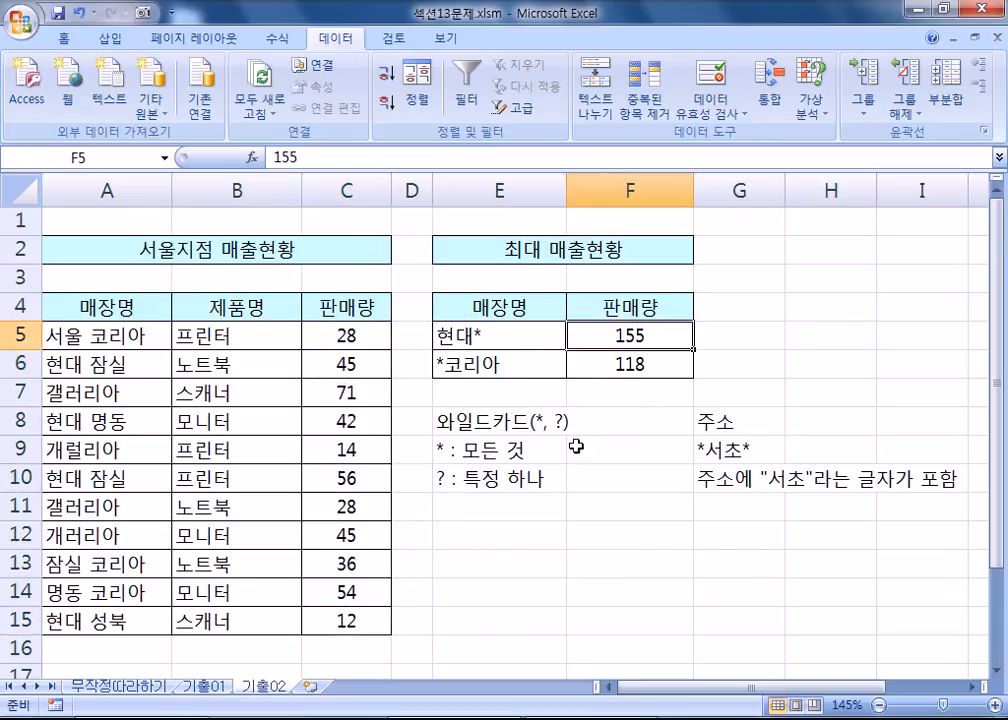